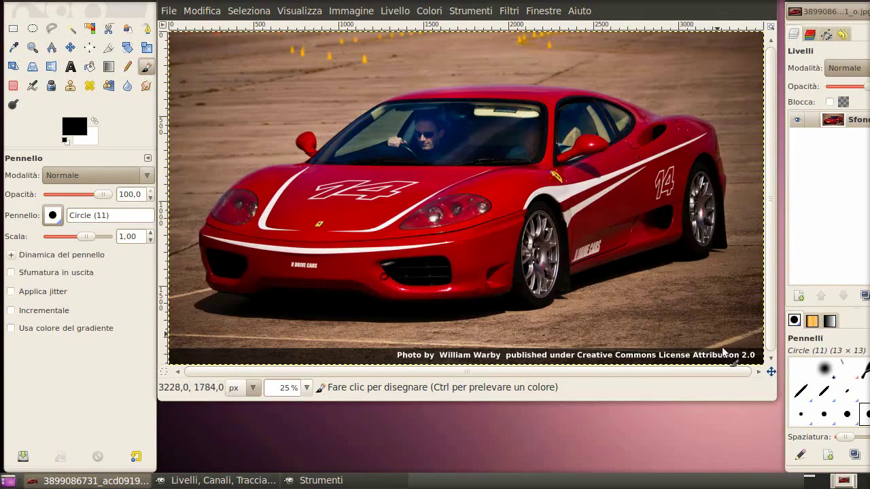
- Drag the image window's corner outward so the whole Ferrari photo fits with margin
mouse_move(765, 392)
mouse_down()
mouse_move(776, 464)
mouse_move(786, 469)
mouse_up()
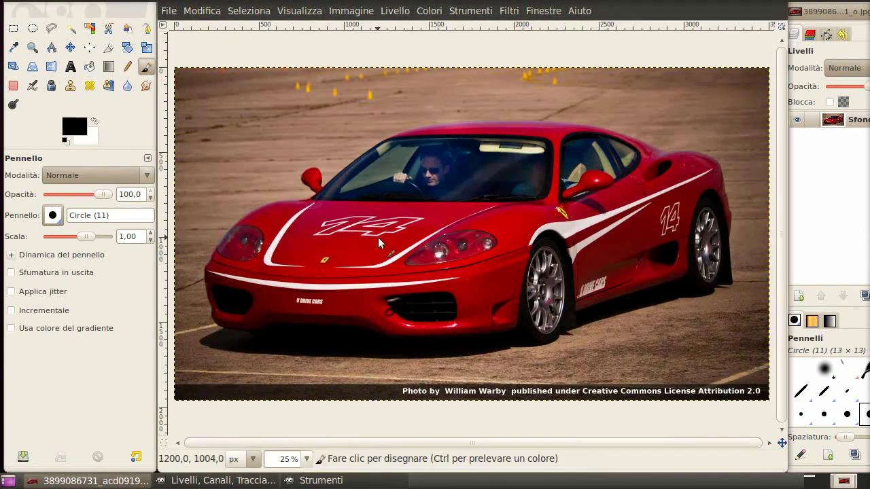
- Duplicate the background layer and zoom in on the car's hood
click(864, 299)
key(1)
scroll(357, 275, up, 2)
scroll(588, 345, up, 5)
scroll(650, 301, up, 5)
scroll(454, 287, left, 5)
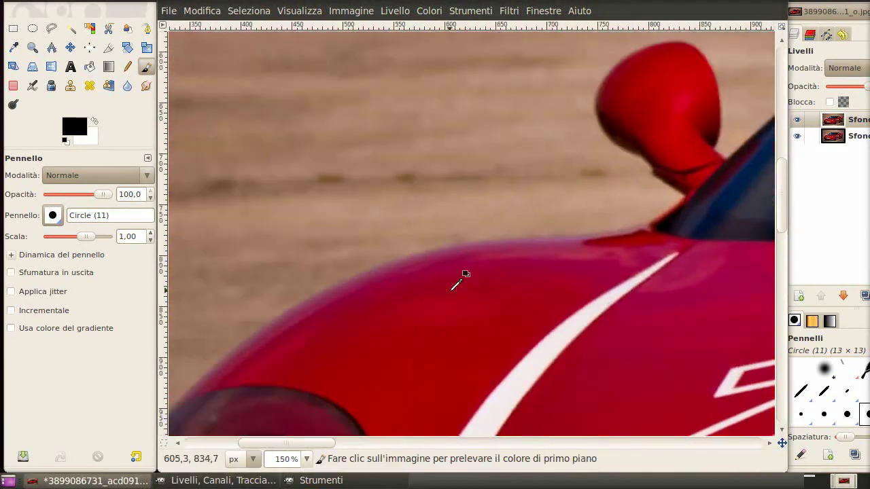
scroll(452, 288, left, 2)
scroll(500, 290, up, 1)
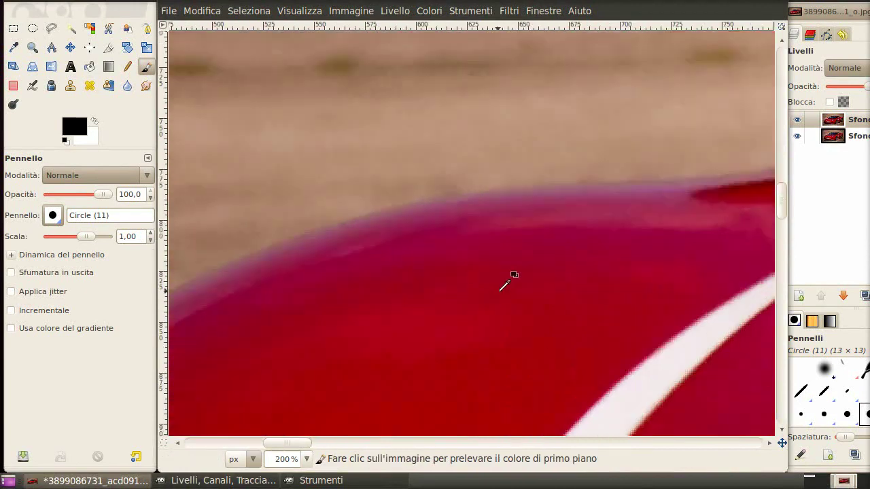
scroll(509, 278, up, 2)
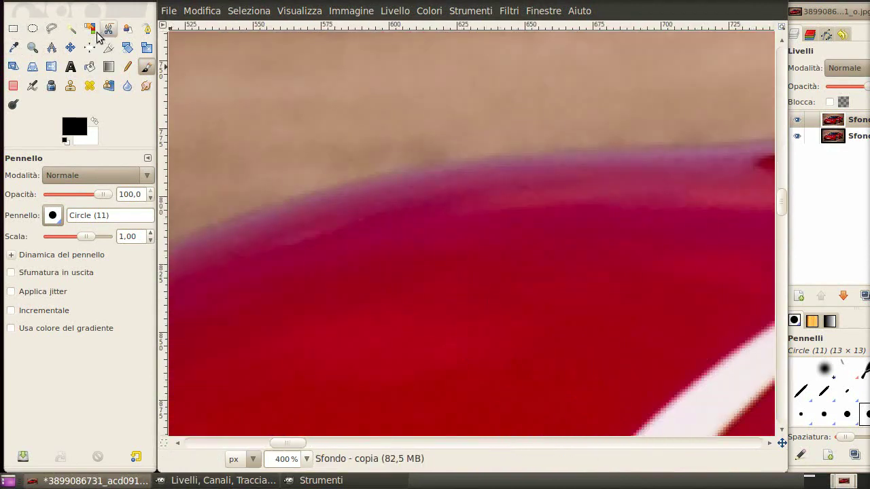
- With the Paths tool, place anchors along the hood edge toward the front wing
click(146, 28)
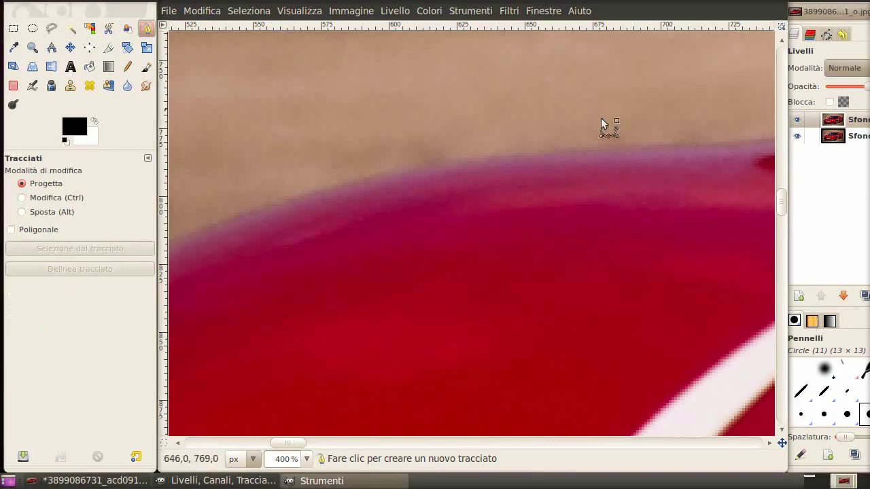
click(724, 143)
click(344, 180)
drag(327, 191, 277, 204)
scroll(208, 273, left, 5)
scroll(366, 207, down, 2)
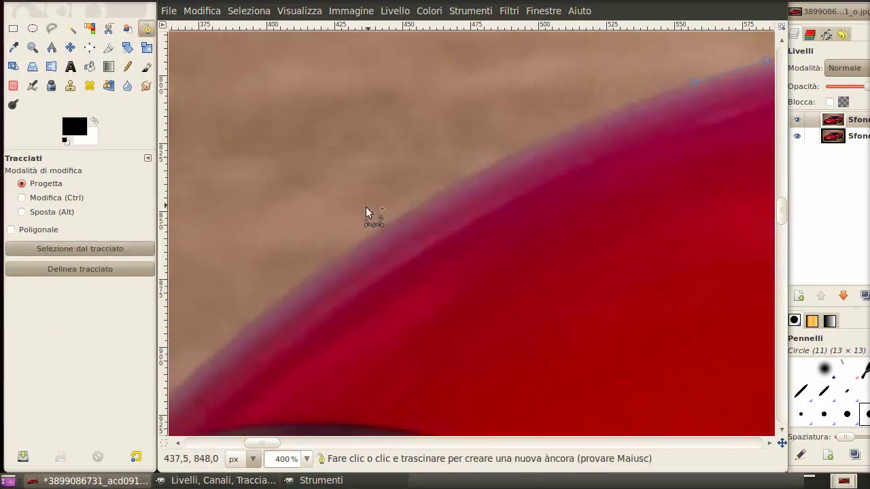
click(323, 269)
click(225, 344)
drag(225, 344, 201, 365)
- Continue the path along the front wing, headlight edge and down the front corner
scroll(265, 367, left, 3)
scroll(526, 106, down, 3)
drag(301, 255, 237, 335)
scroll(337, 346, left, 3)
scroll(337, 346, down, 3)
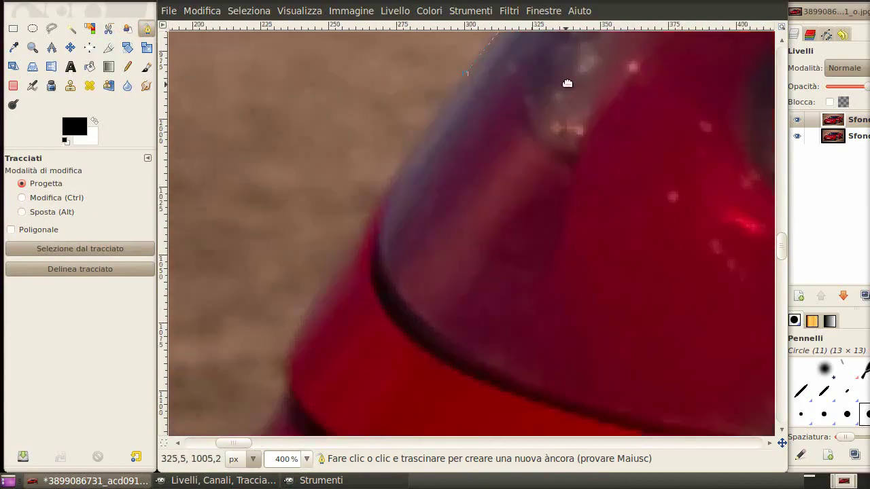
click(367, 221)
click(344, 259)
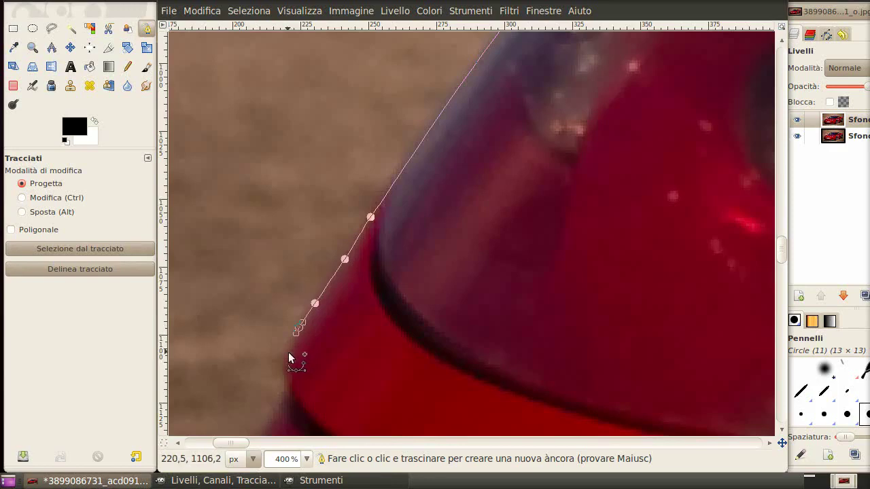
ctrl+scroll(429, 342, down, 1)
scroll(464, 205, down, 3)
click(356, 233)
click(339, 276)
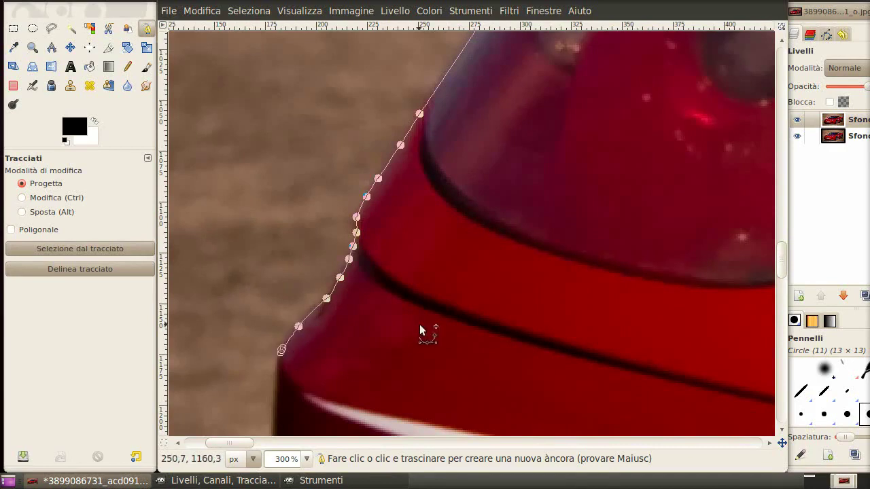
scroll(419, 324, down, 5)
scroll(475, 204, left, 2)
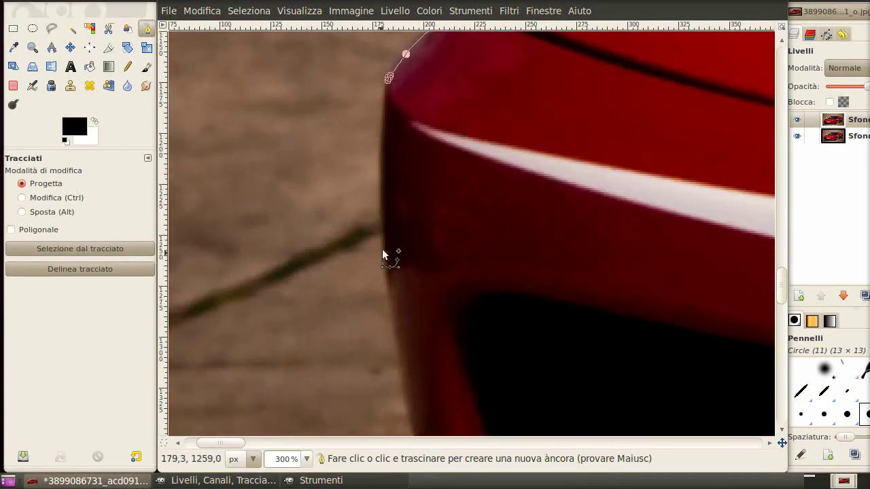
- Extend the path down the bumper side and around its lower corner
drag(385, 270, 398, 375)
scroll(398, 375, down, 3)
ctrl+scroll(480, 187, down, 2)
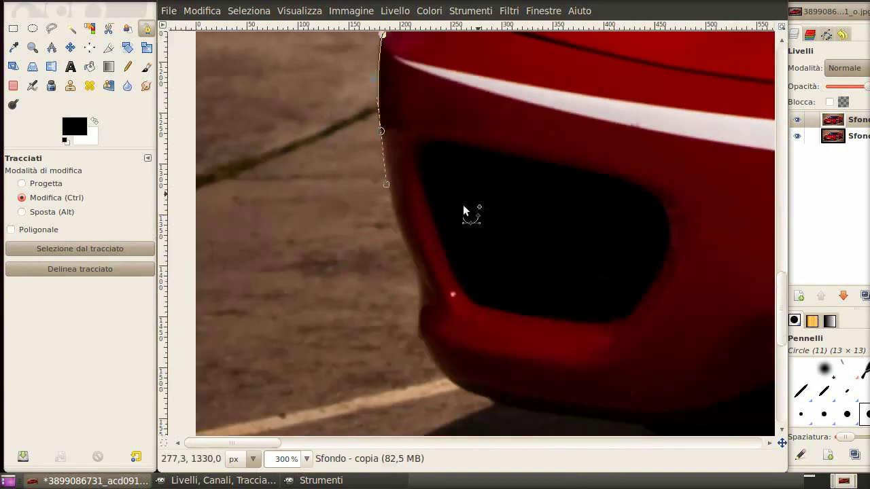
click(418, 278)
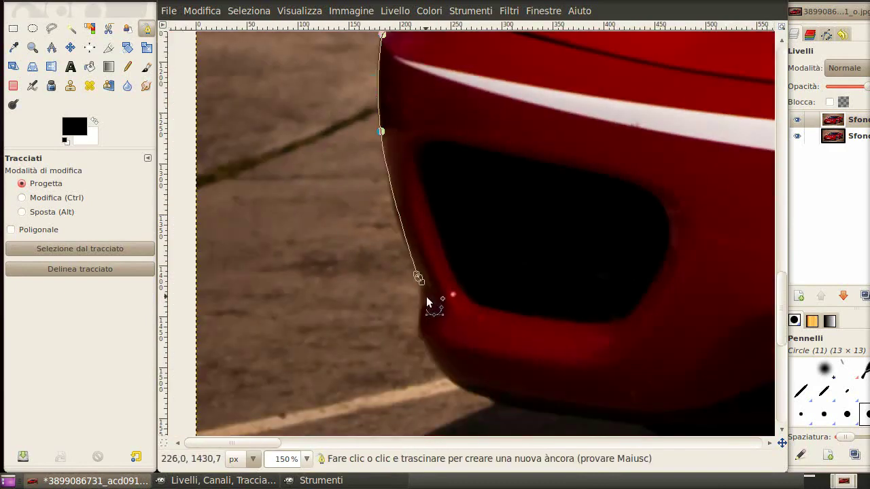
click(420, 297)
click(422, 323)
click(430, 358)
click(449, 378)
click(482, 394)
drag(489, 395, 496, 398)
- Trace curved anchors along the shadow under the car
key(space)
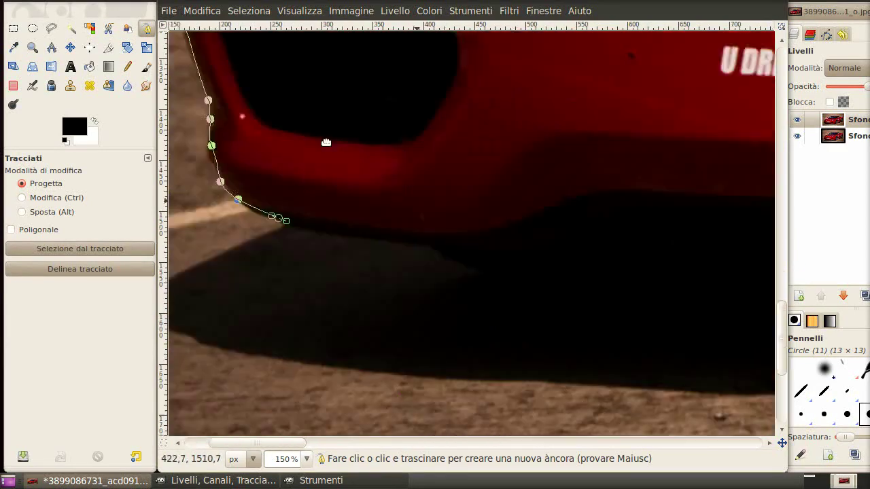
click(307, 176)
drag(338, 178, 347, 182)
click(371, 192)
click(398, 203)
drag(468, 214, 496, 215)
drag(572, 218, 659, 231)
drag(726, 231, 741, 232)
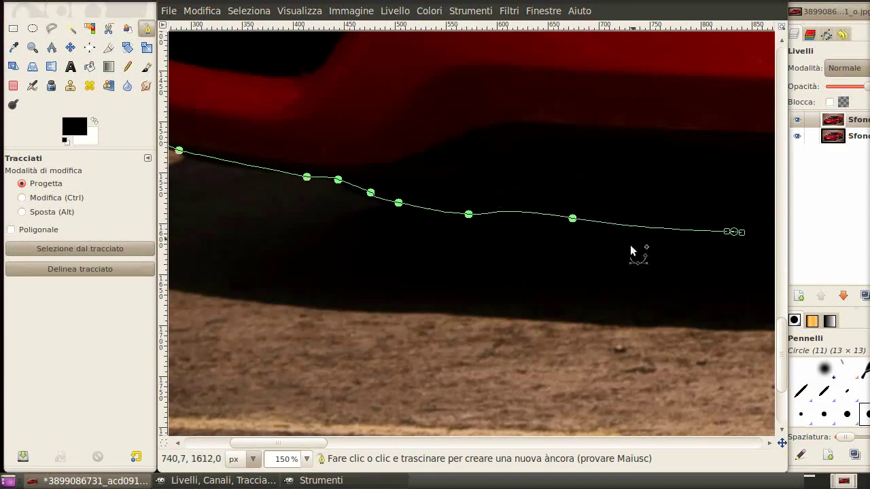
key(space)
drag(524, 245, 632, 239)
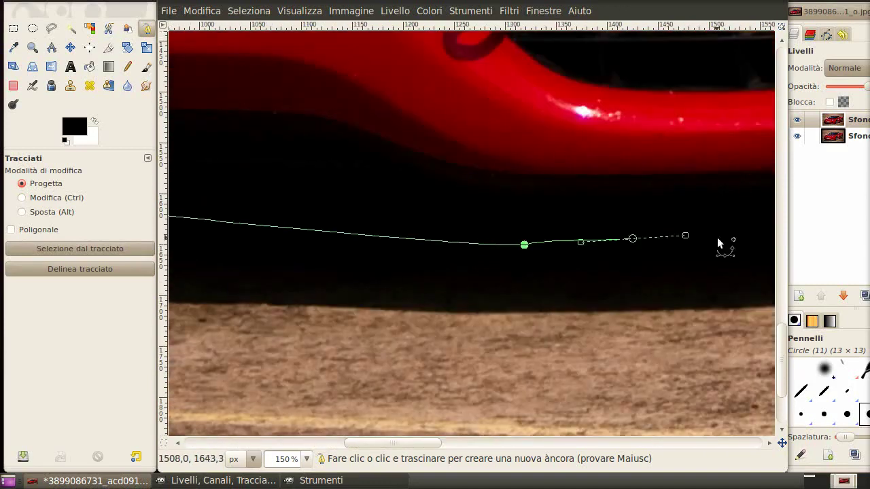
key(space)
drag(555, 234, 653, 225)
- Curve the path under the front tyre, up its edge and past it
key(space)
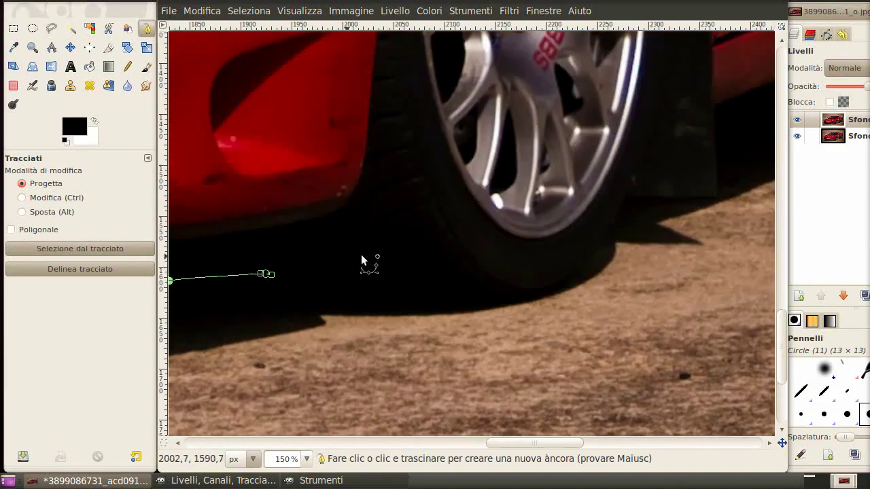
drag(347, 267, 363, 270)
mouse_move(407, 286)
mouse_down()
mouse_move(503, 296)
mouse_move(540, 289)
mouse_up()
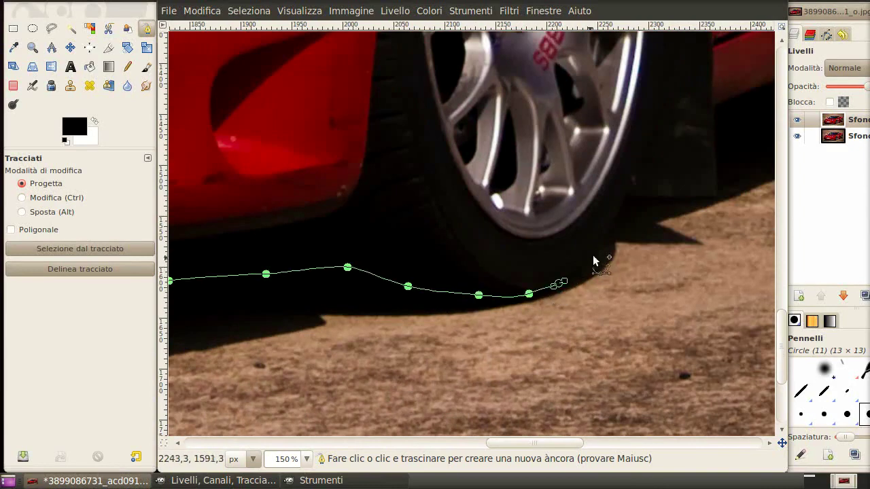
click(611, 219)
click(625, 193)
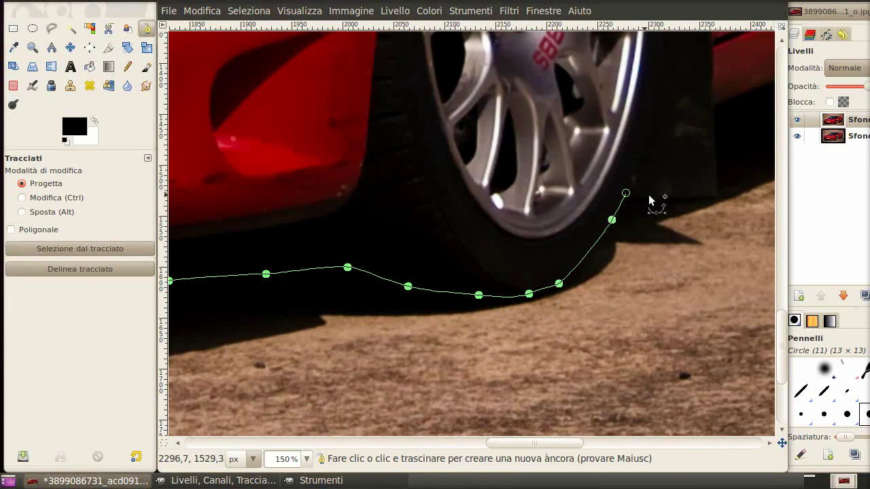
click(717, 195)
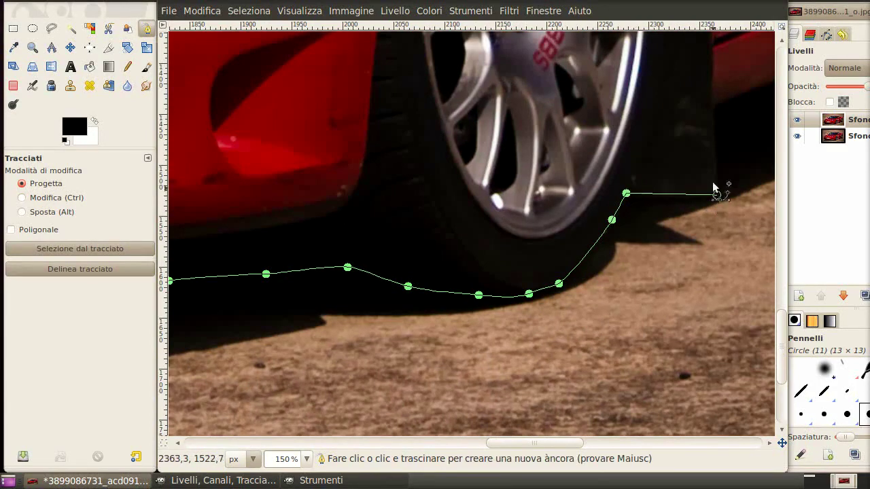
click(713, 106)
- Trace the path under the rear tyre and up its back edge
scroll(734, 132, right, 10)
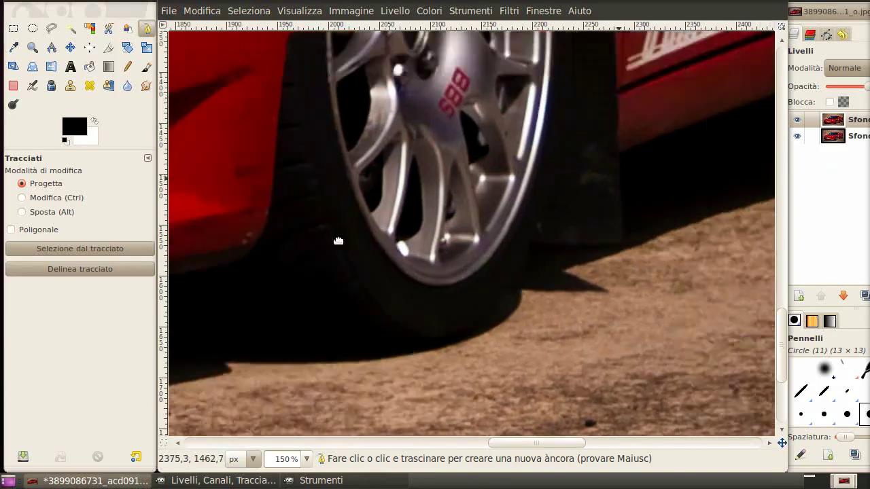
scroll(380, 163, right, 10)
scroll(292, 189, up, 3)
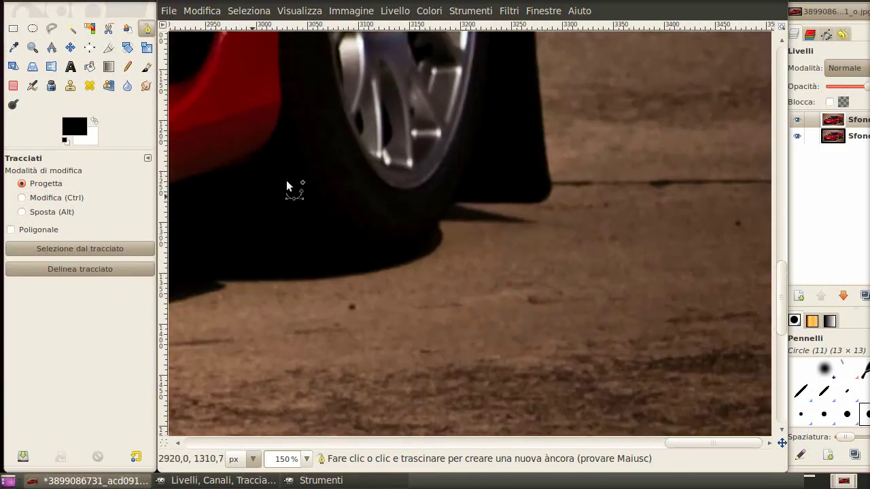
click(238, 161)
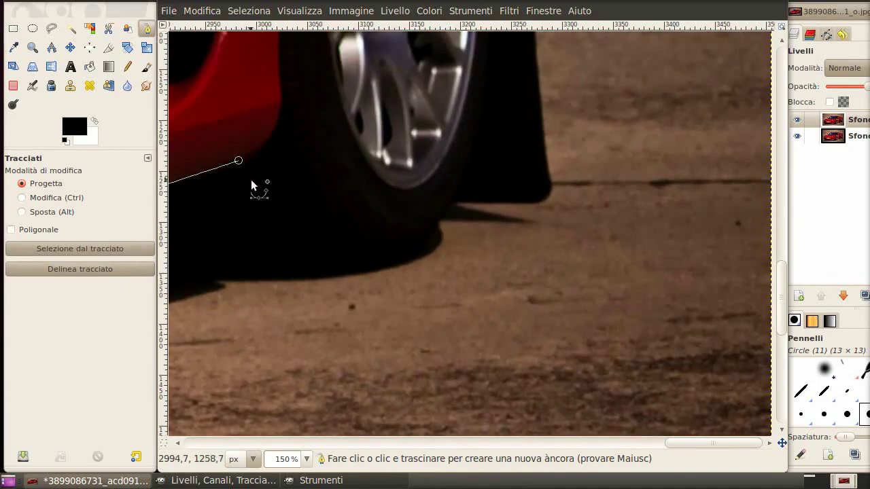
click(266, 224)
drag(293, 247, 310, 253)
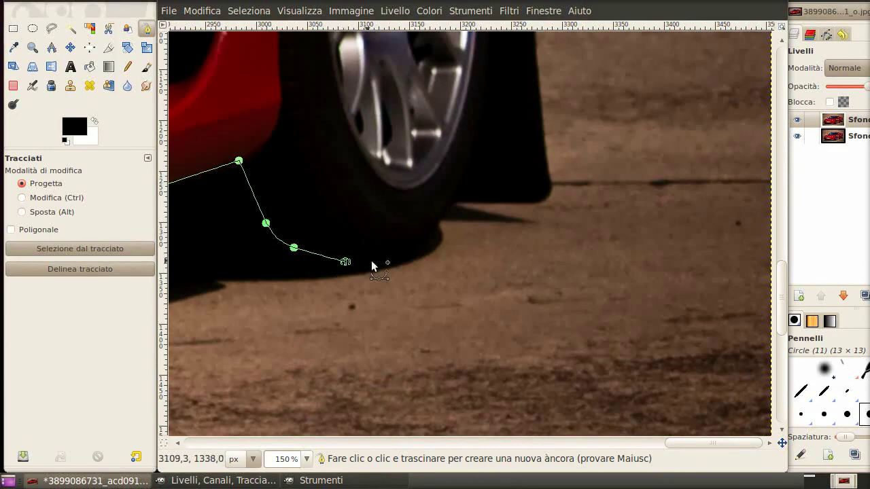
click(446, 210)
click(454, 201)
click(533, 203)
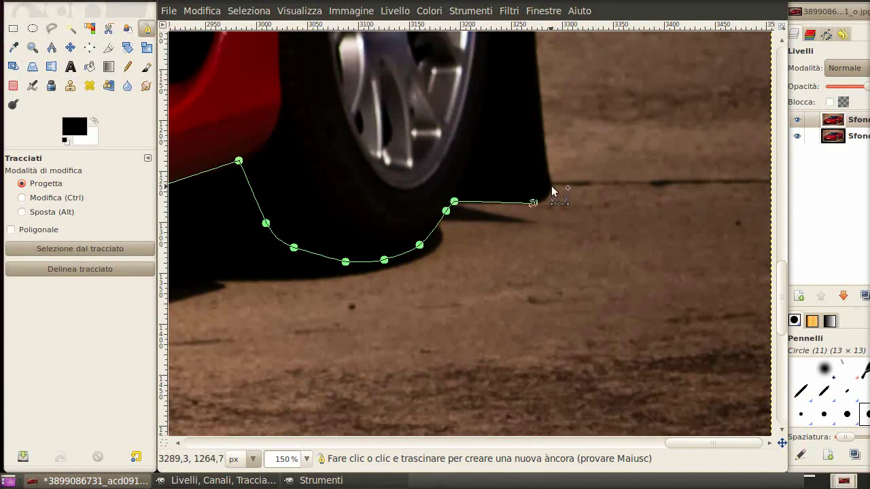
scroll(528, 125, up, 5)
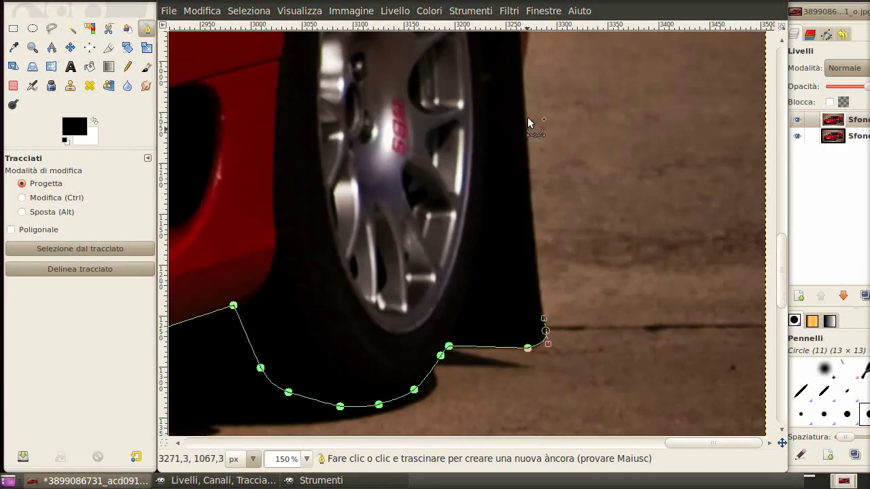
click(532, 236)
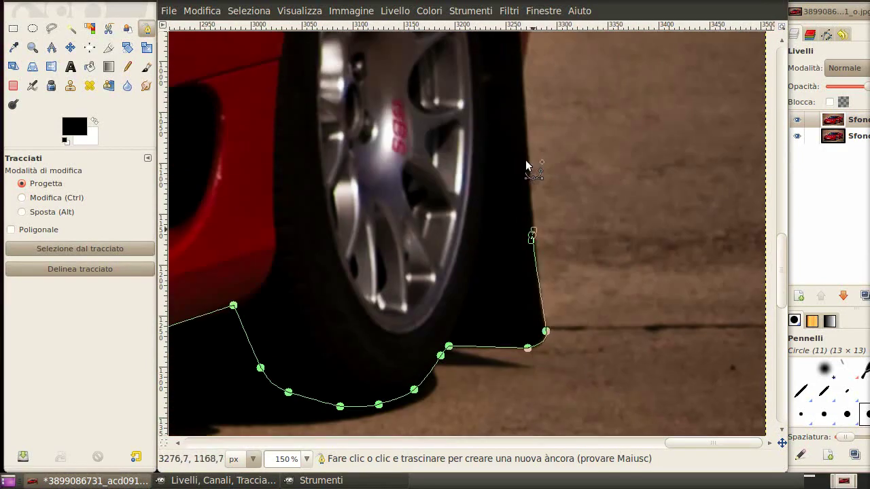
click(522, 97)
- Continue the path up the rear wheel arch and rear corner toward the top
scroll(498, 268, up, 8)
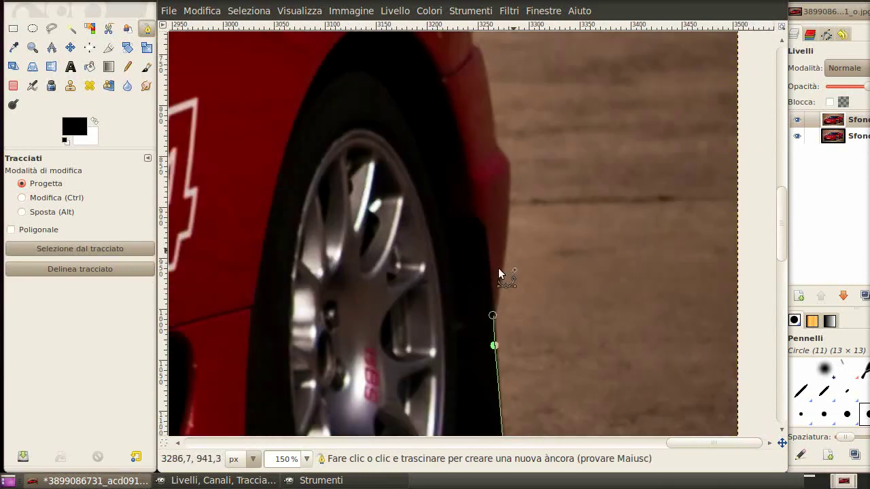
click(503, 259)
click(507, 221)
click(486, 85)
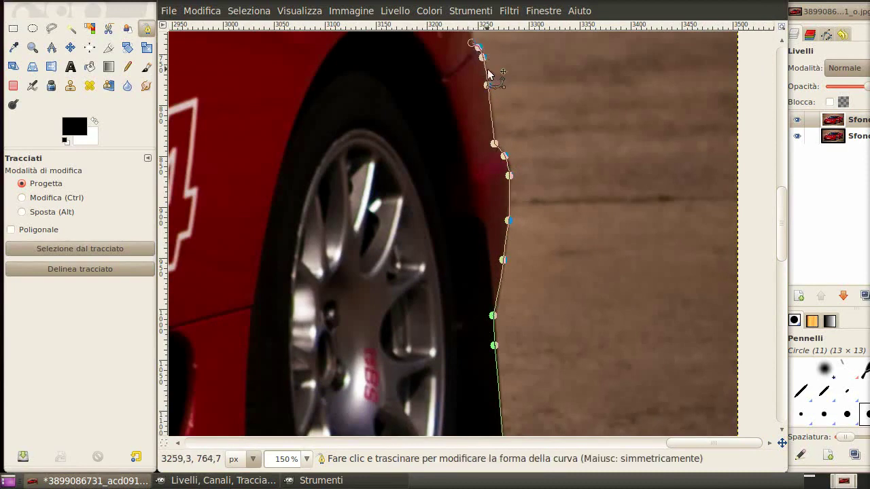
scroll(530, 204, up, 5)
click(509, 243)
click(499, 185)
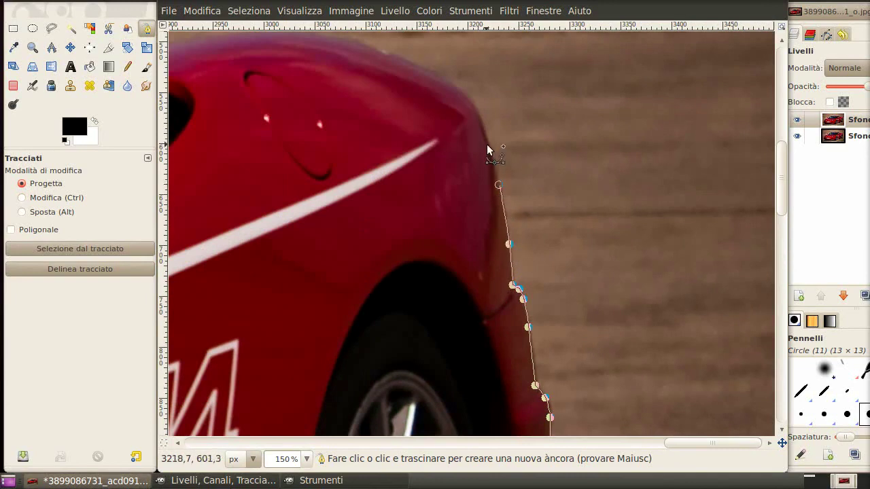
click(467, 99)
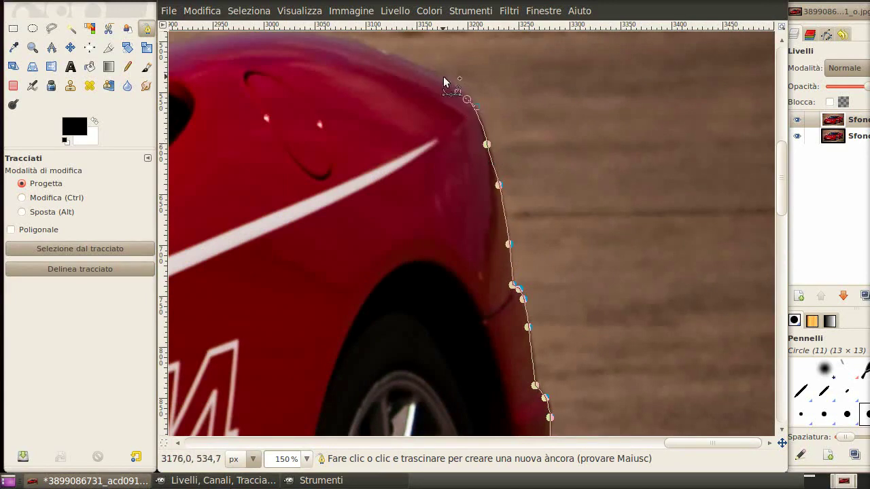
click(401, 59)
- Add curved path points following the roof line
mouse_move(281, 85)
mouse_down()
mouse_move(536, 217)
mouse_move(427, 204)
mouse_up()
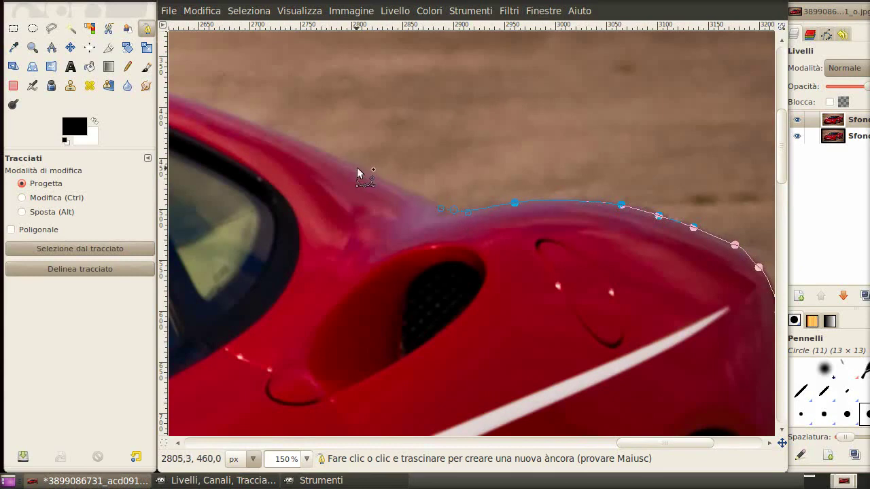
scroll(346, 164, up, 5)
scroll(386, 226, left, 8)
drag(378, 225, 214, 197)
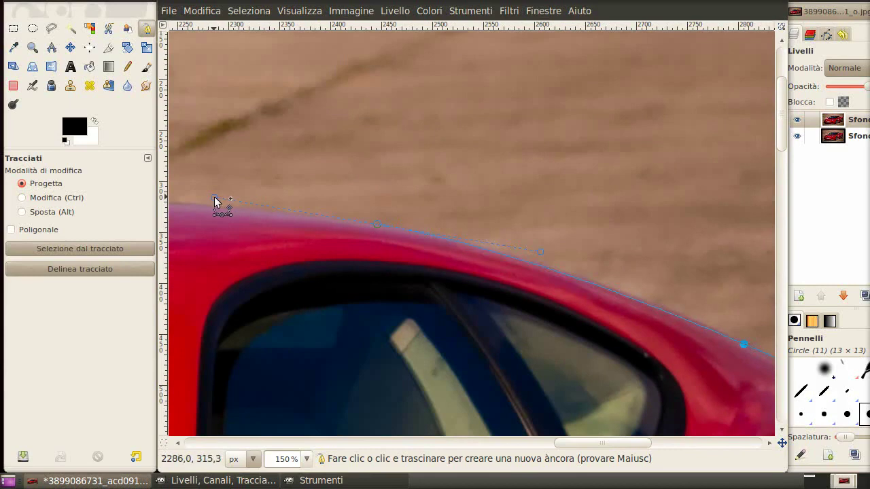
scroll(395, 257, left, 8)
scroll(405, 228, left, 6)
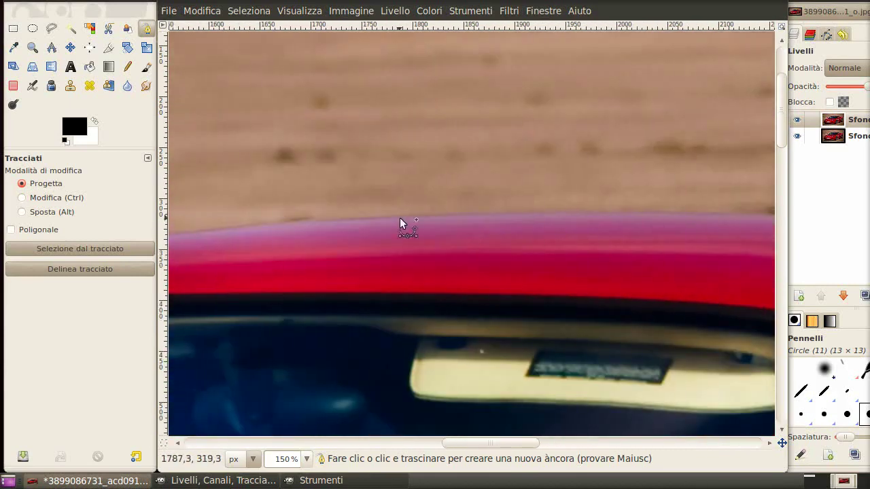
drag(399, 217, 265, 236)
scroll(678, 240, left, 3)
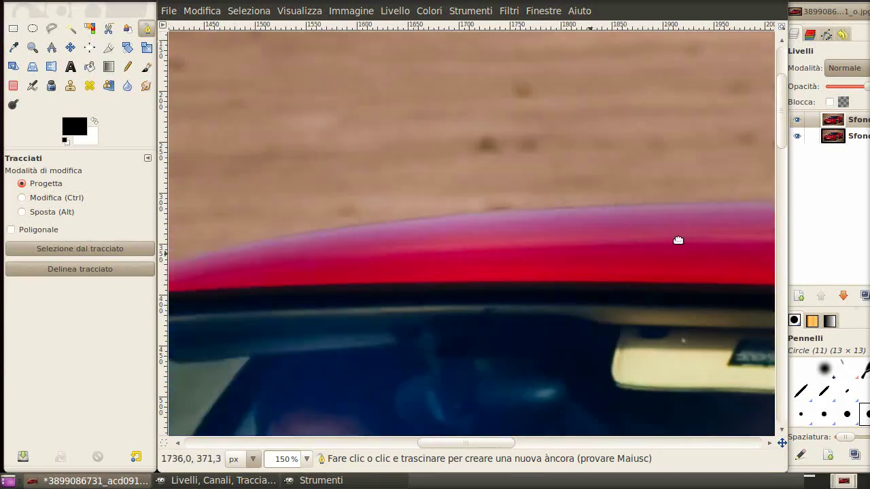
scroll(678, 239, left, 6)
drag(399, 246, 264, 295)
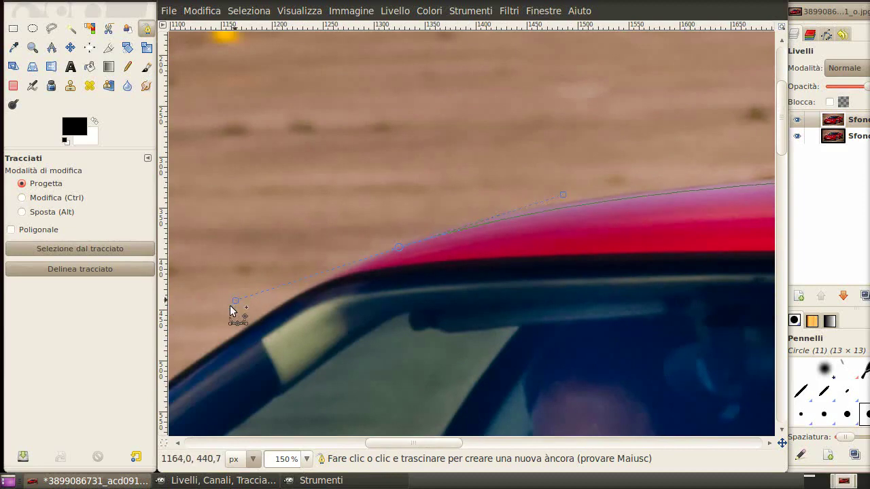
- Curve the path down the windscreen pillar to the side mirror joint
scroll(311, 360, down, 3)
scroll(415, 341, left, 6)
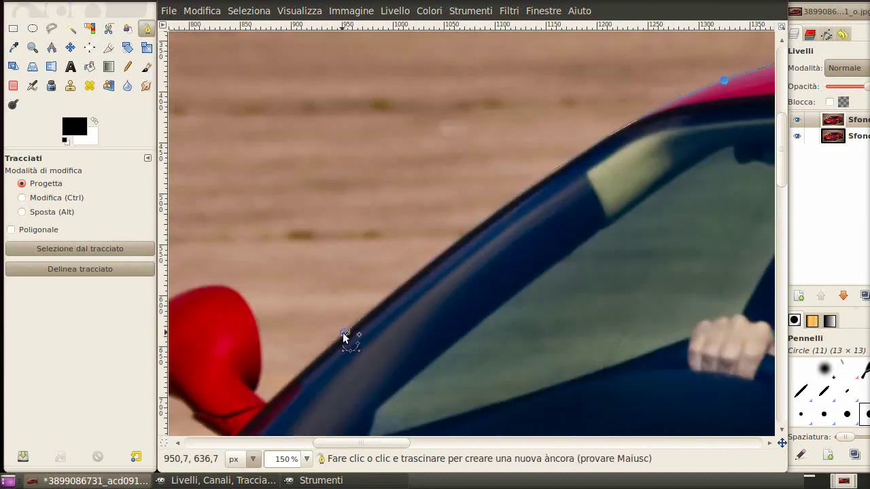
drag(281, 389, 264, 406)
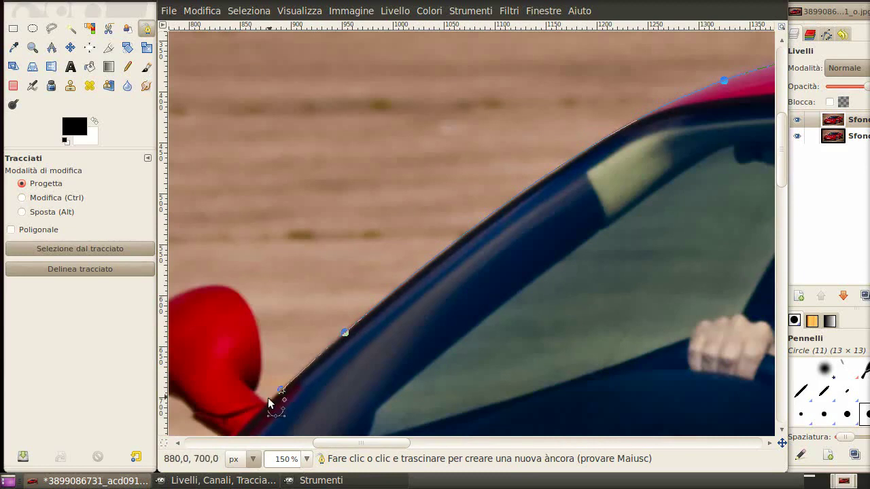
scroll(274, 396, up, 1)
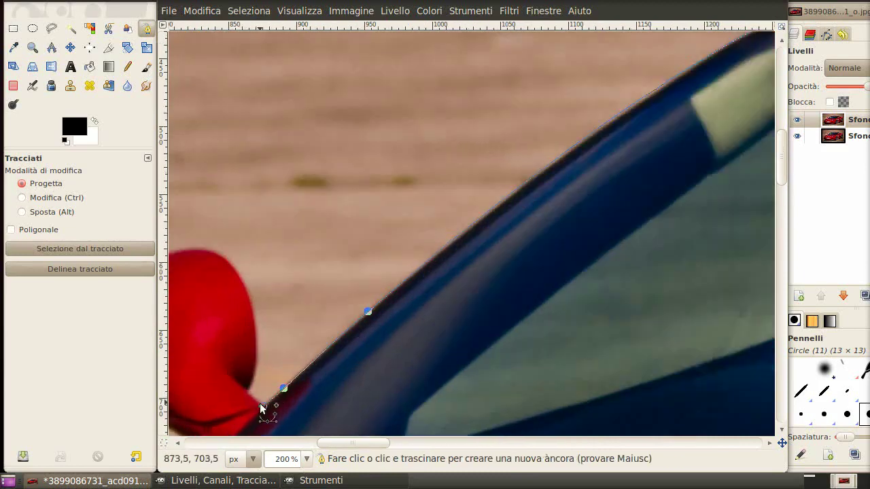
mouse_move(244, 390)
mouse_down()
mouse_move(252, 360)
mouse_move(238, 273)
mouse_move(205, 254)
mouse_up()
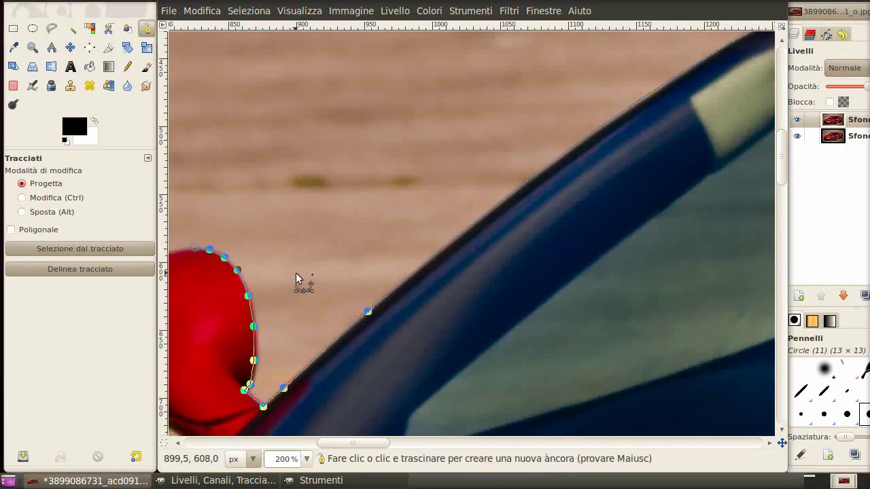
- Trace the path over the top and outer curve of the side mirror
scroll(295, 273, left, 5)
scroll(296, 273, down, 1)
drag(343, 224, 309, 253)
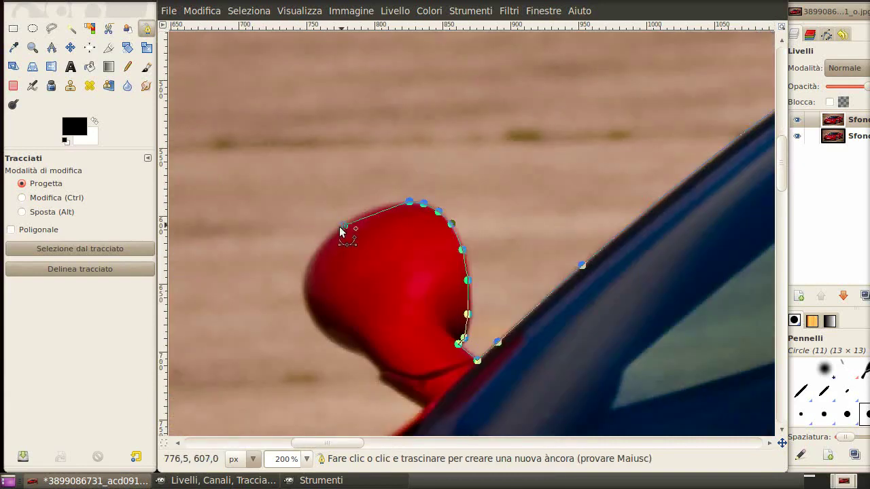
mouse_move(305, 302)
mouse_down()
mouse_move(311, 318)
mouse_move(381, 376)
mouse_up()
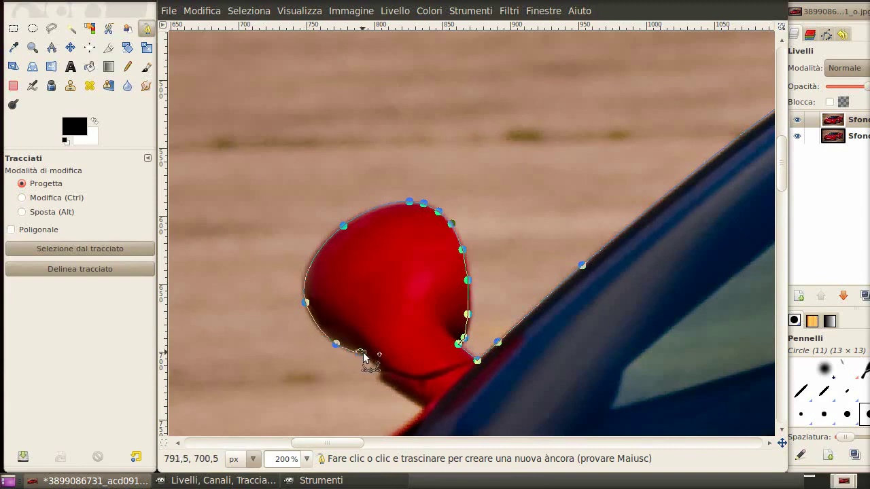
click(424, 404)
- Bend the path along the bonnet edge to close the outline, then zoom out
drag(424, 408, 664, 249)
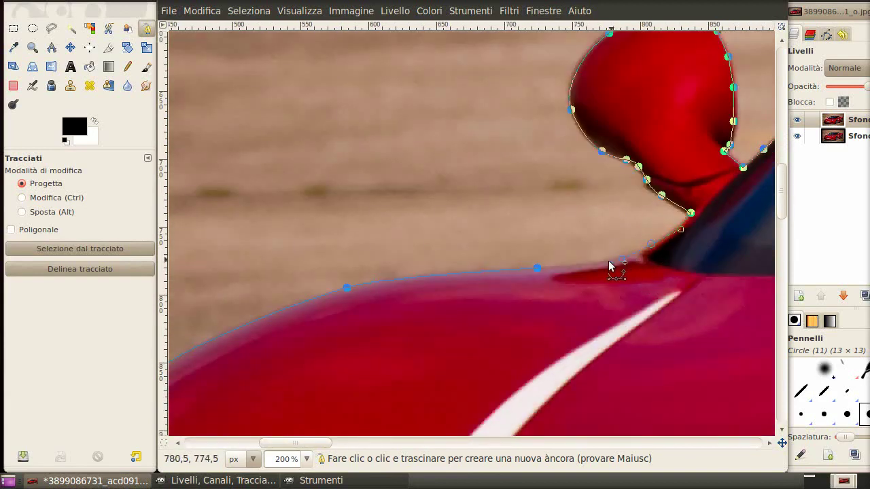
drag(594, 267, 553, 271)
scroll(573, 297, down, 2)
scroll(571, 297, down, 2)
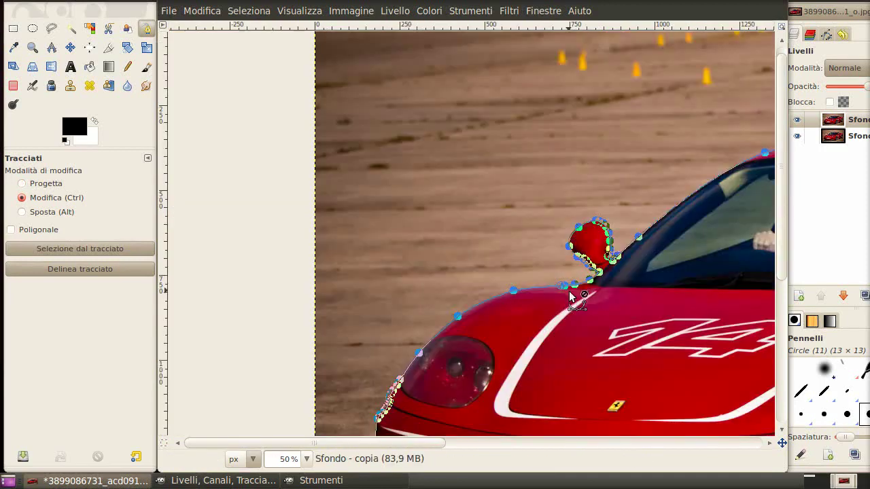
scroll(571, 297, down, 1)
scroll(759, 202, down, 1)
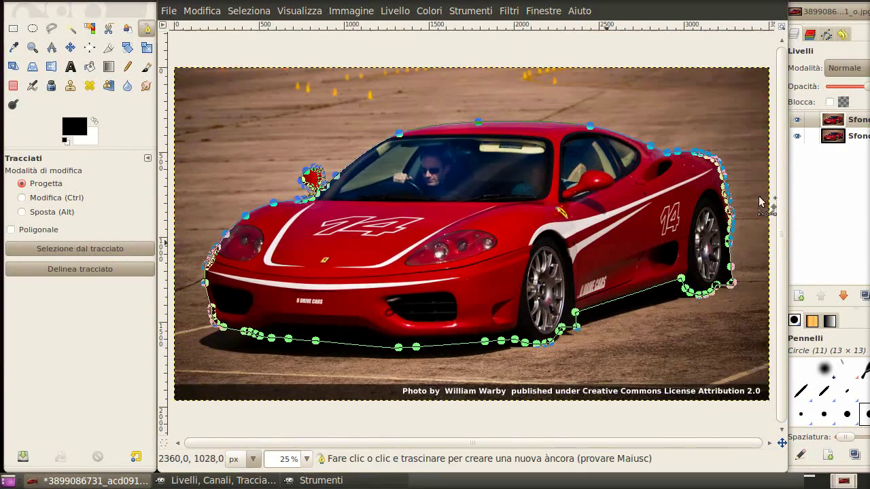
- Convert the car outline path to a selection and feather it by 5 pixels
click(826, 35)
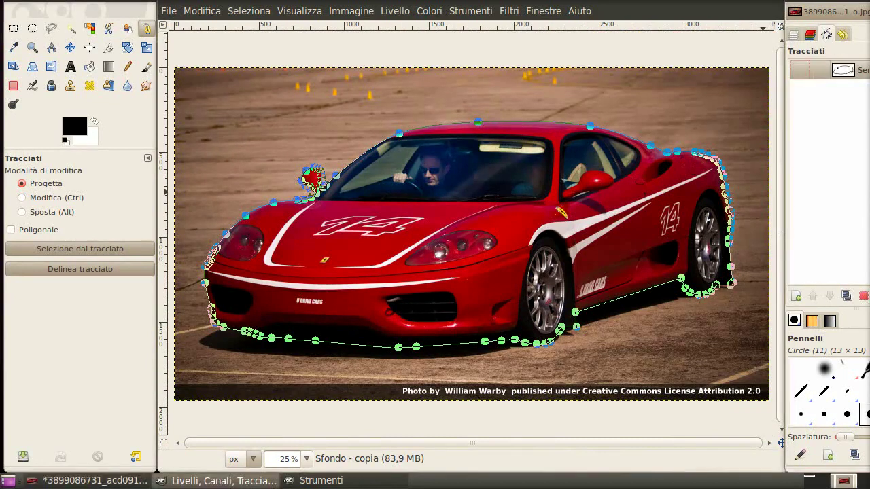
click(864, 297)
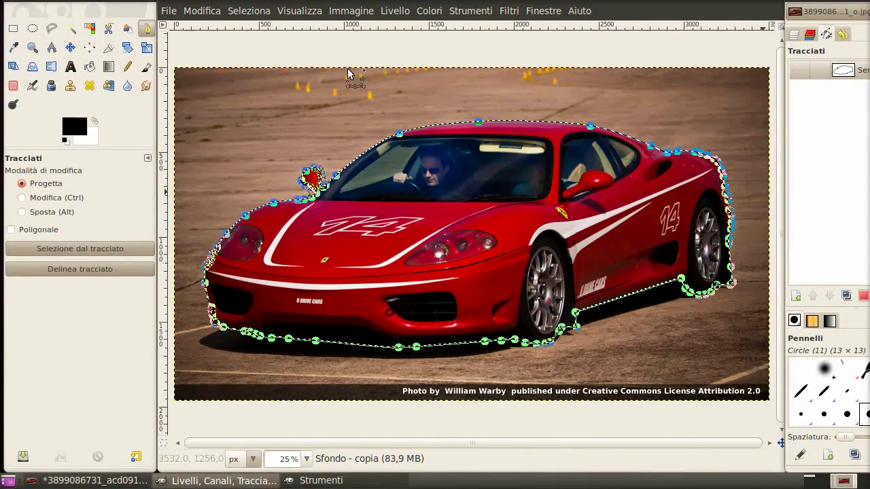
click(13, 29)
click(249, 11)
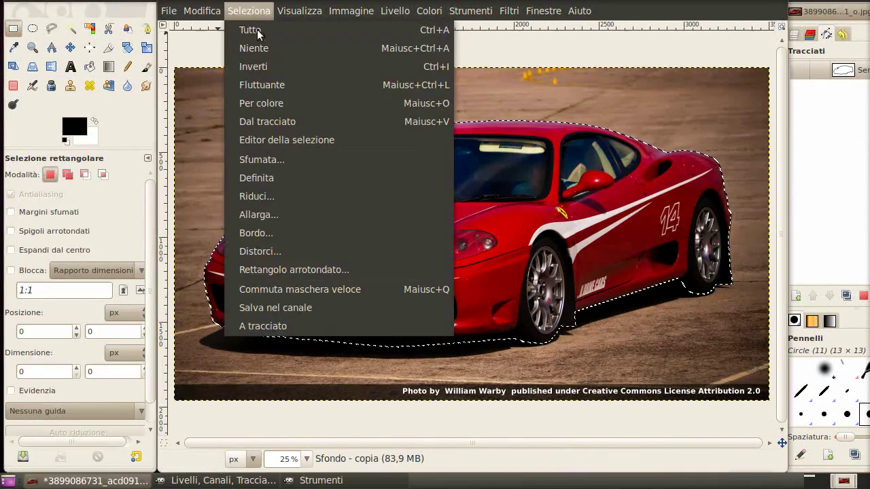
click(275, 158)
click(548, 288)
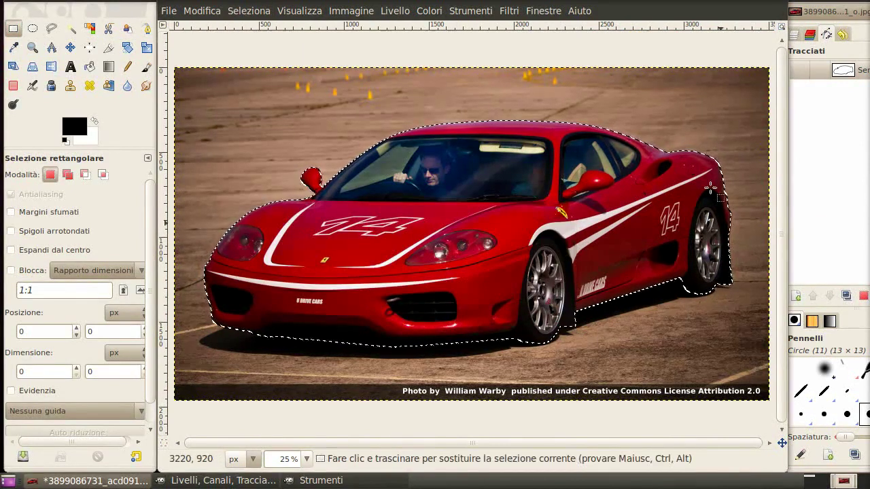
click(483, 12)
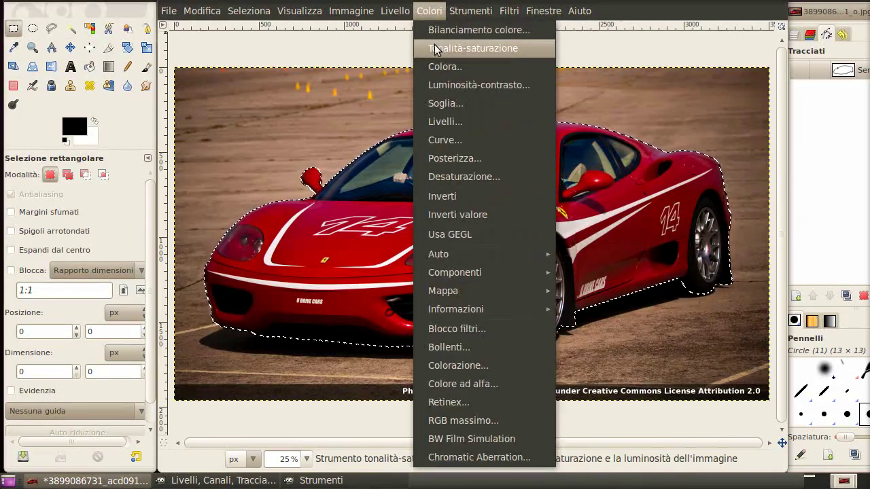
- Apply Hue-Saturation with hue -111, saturation -44 and lightness 0 to the selection
click(501, 48)
drag(226, 80, 128, 77)
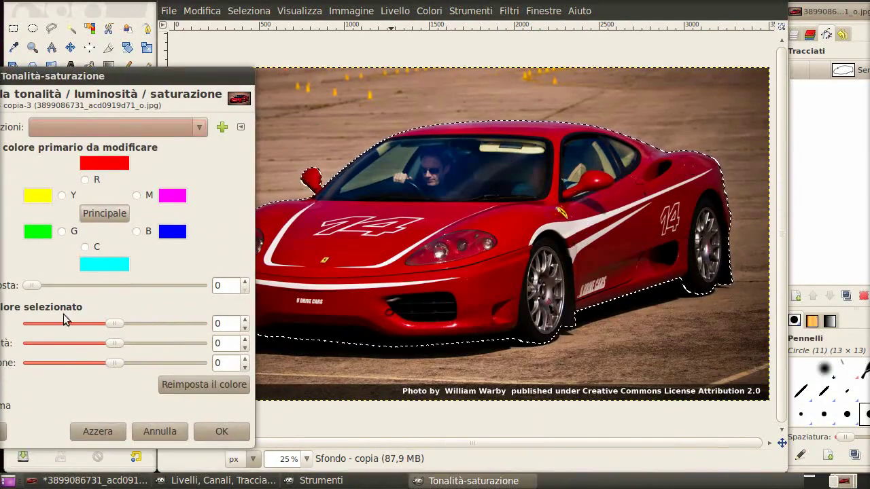
drag(102, 75, 143, 68)
drag(153, 316, 104, 311)
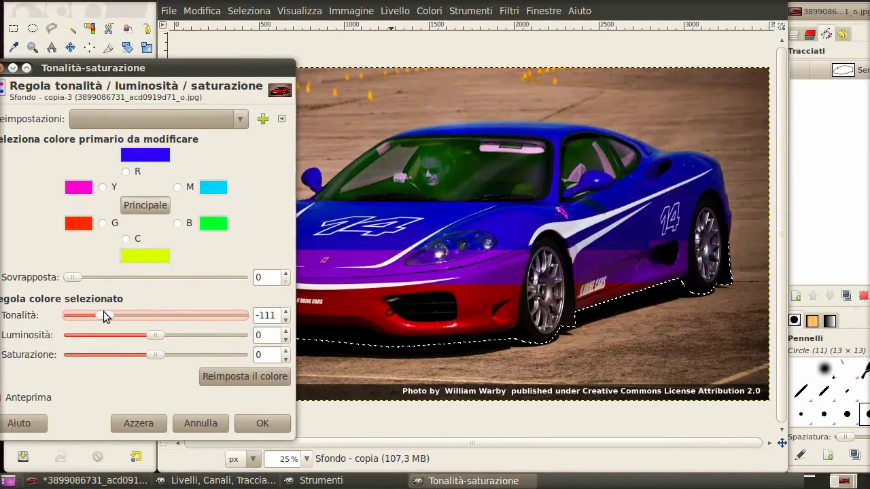
drag(148, 358, 120, 360)
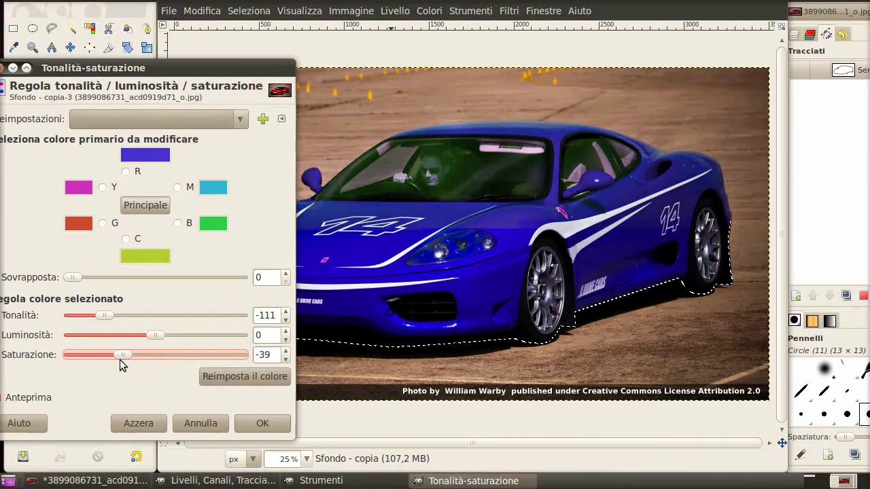
drag(135, 355, 123, 354)
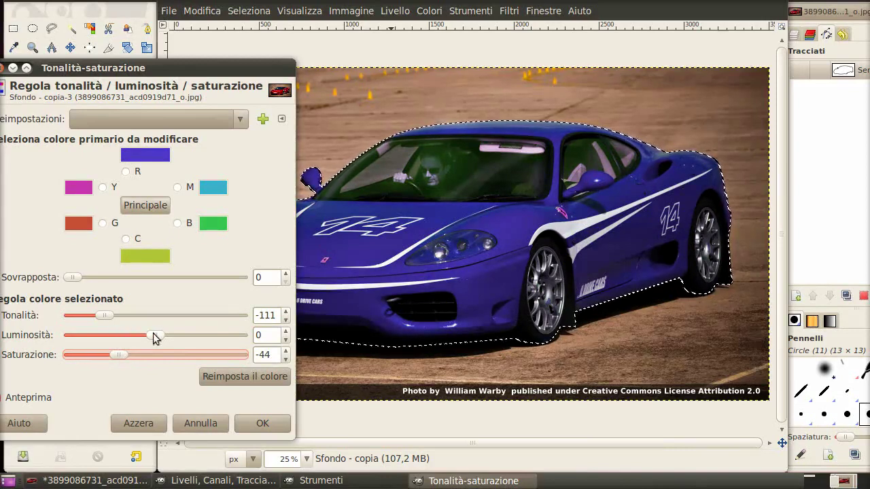
drag(164, 336, 159, 338)
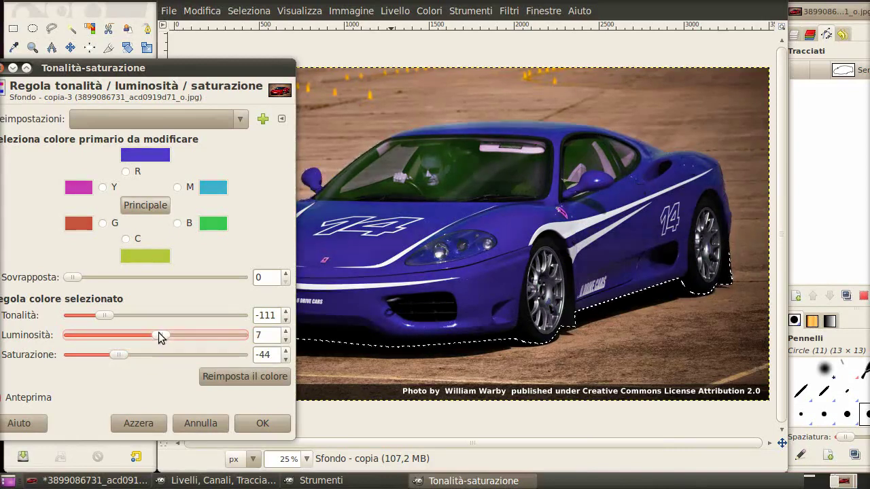
double_click(259, 335)
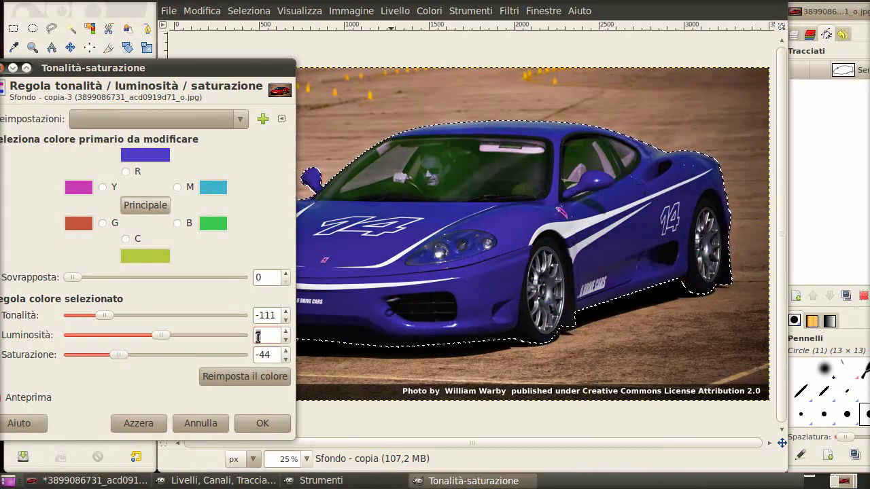
text(0)
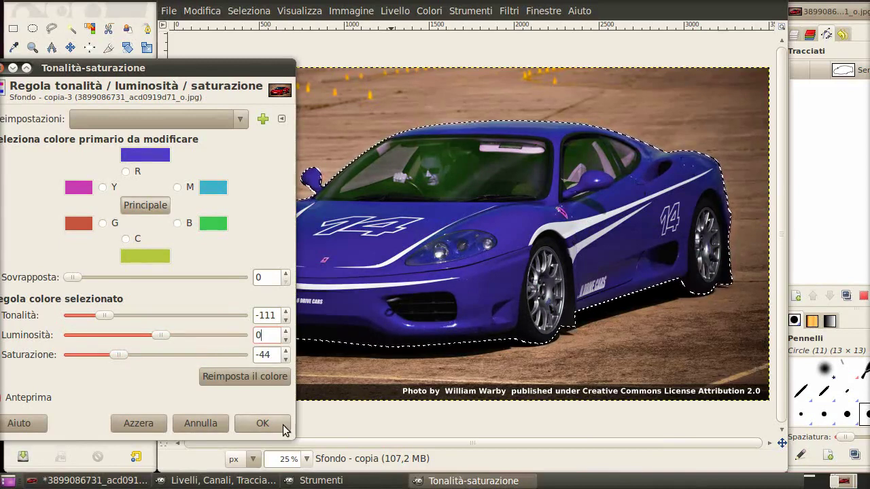
click(283, 426)
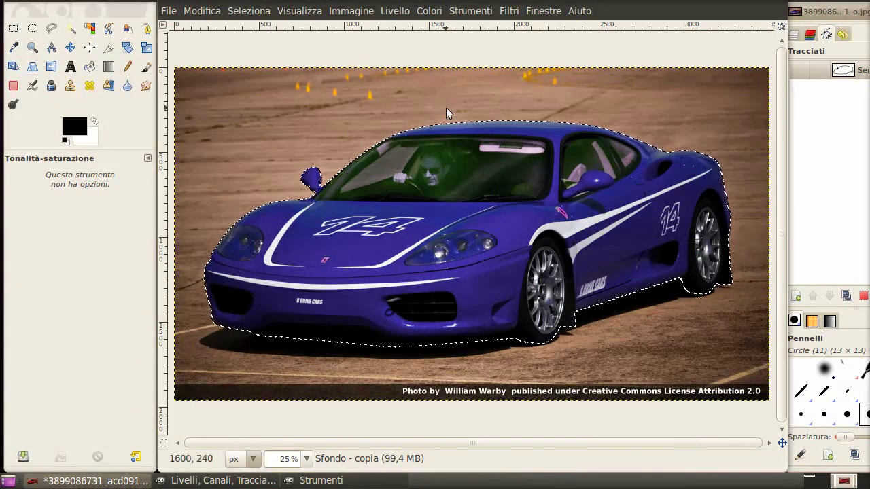
- Clear the selection and add a White (full opacity) mask to the blue copy layer
click(13, 28)
click(250, 124)
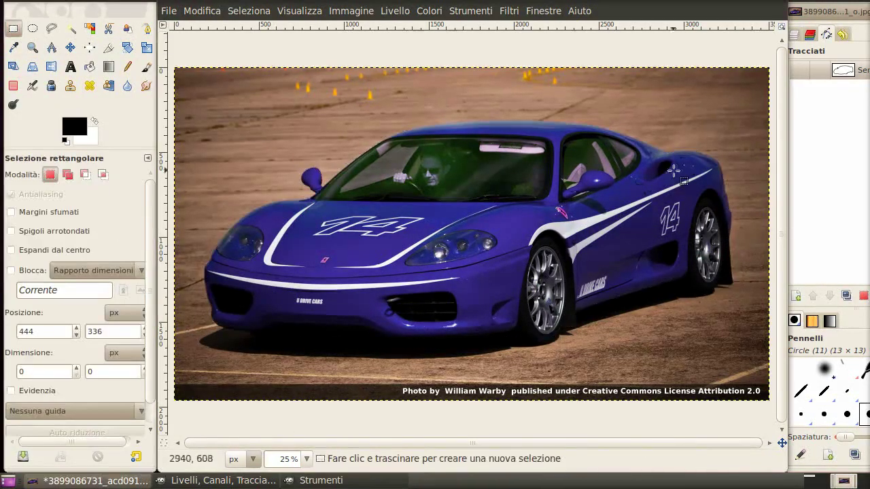
click(799, 36)
right_click(859, 125)
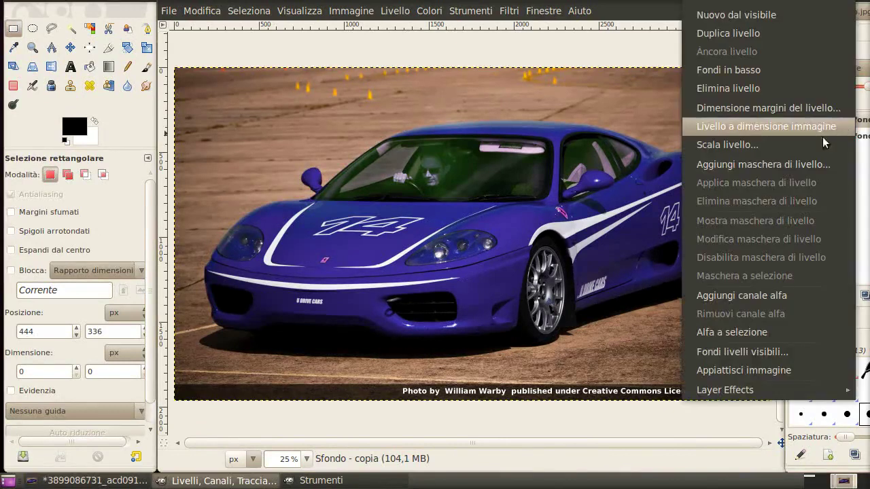
click(798, 162)
click(558, 332)
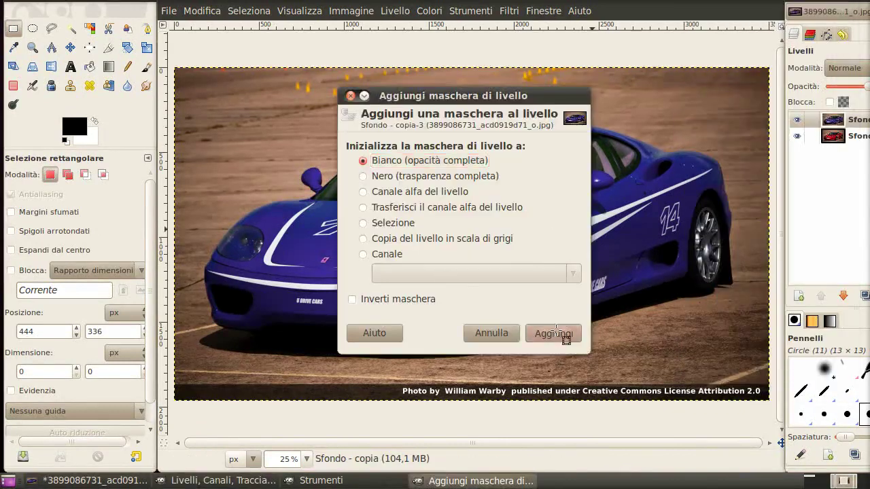
scroll(400, 217, up, 1)
scroll(408, 204, up, 5)
scroll(499, 380, up, 5)
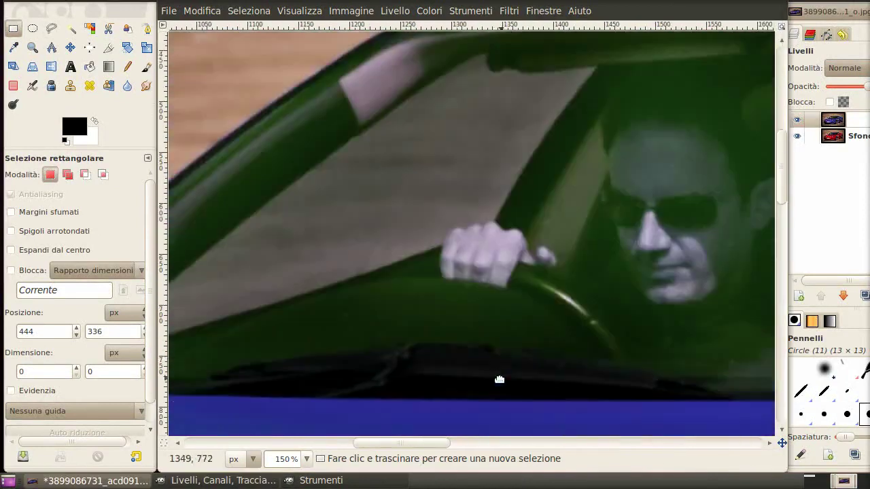
scroll(499, 367, down, 1)
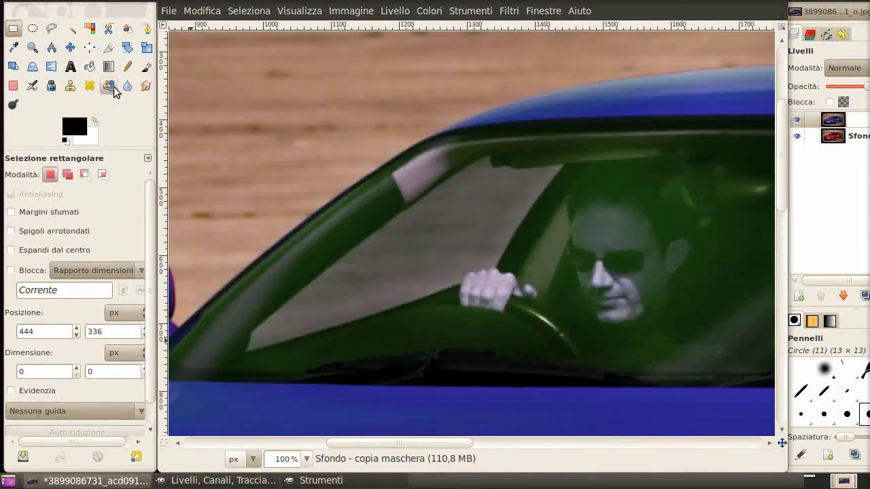
click(146, 66)
- With the soft Immagine brush, paint black on the mask to restore the driver's face
click(53, 216)
click(70, 241)
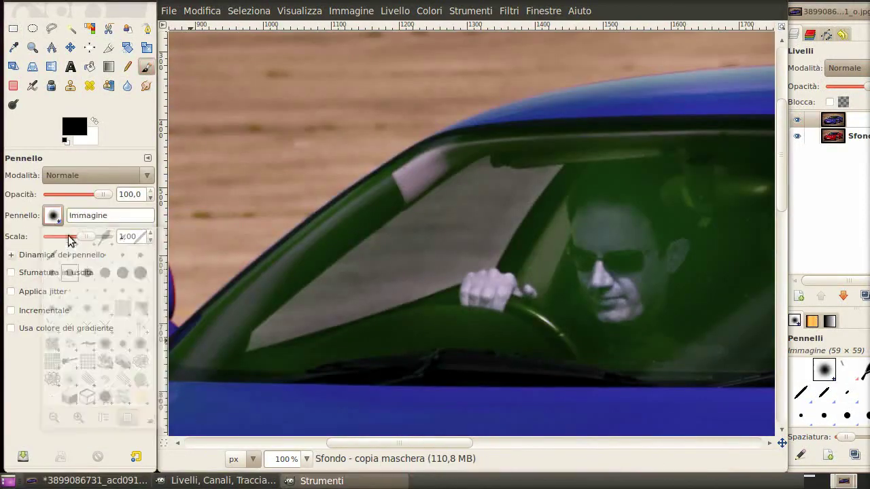
click(524, 262)
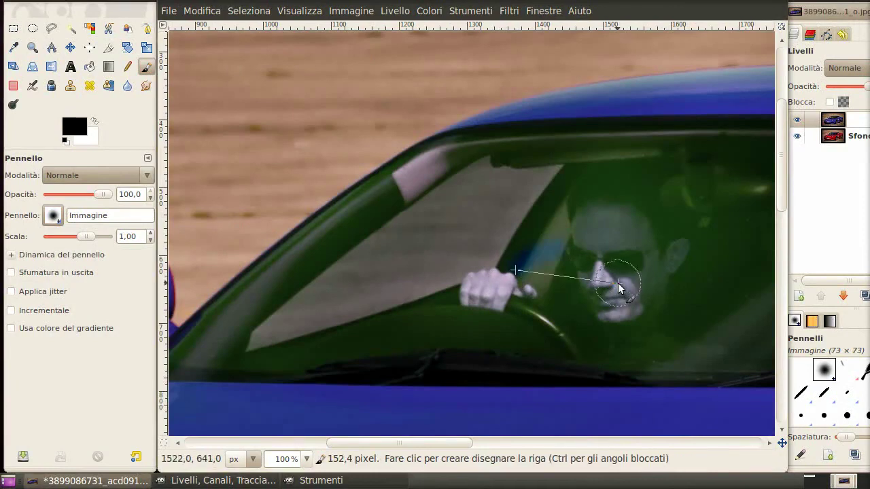
click(628, 302)
mouse_move(629, 302)
mouse_down()
mouse_move(689, 243)
mouse_move(520, 240)
mouse_up()
- Restore the original colours of the windshield interior, driver's hands, passenger and sun visor
drag(321, 293, 701, 221)
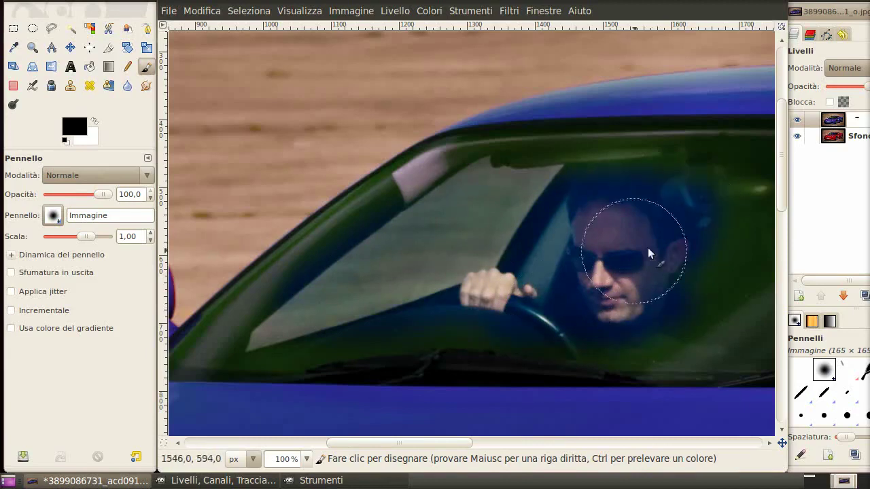
drag(579, 266, 279, 268)
mouse_move(256, 299)
mouse_down()
mouse_move(582, 304)
mouse_move(651, 210)
mouse_move(495, 165)
mouse_up()
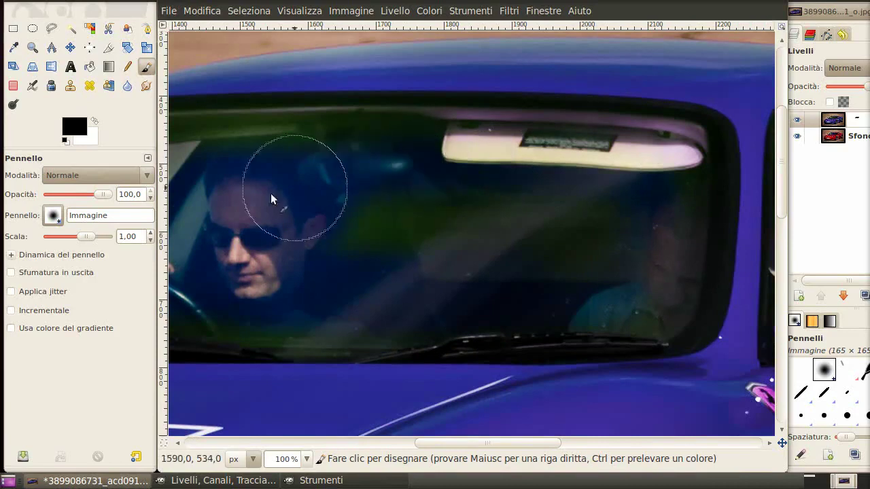
drag(265, 218, 570, 228)
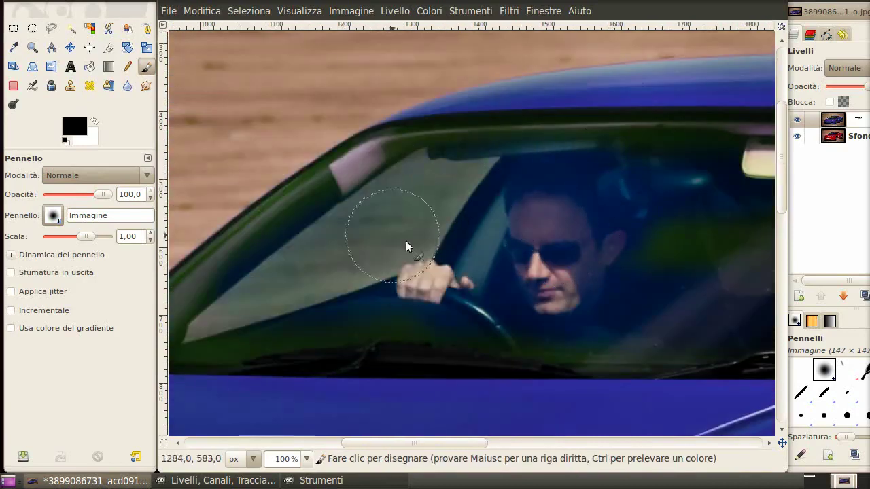
scroll(406, 241, down, 5)
scroll(418, 231, up, 8)
scroll(389, 323, down, 3)
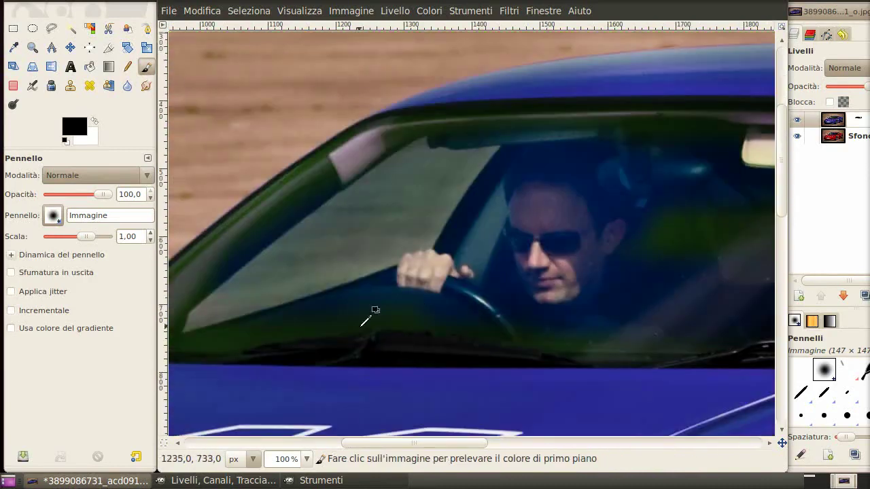
- With a smaller brush, restore the headrest and rear window glass colours
key(bracketleft)
key(bracketleft)
key(bracketleft)
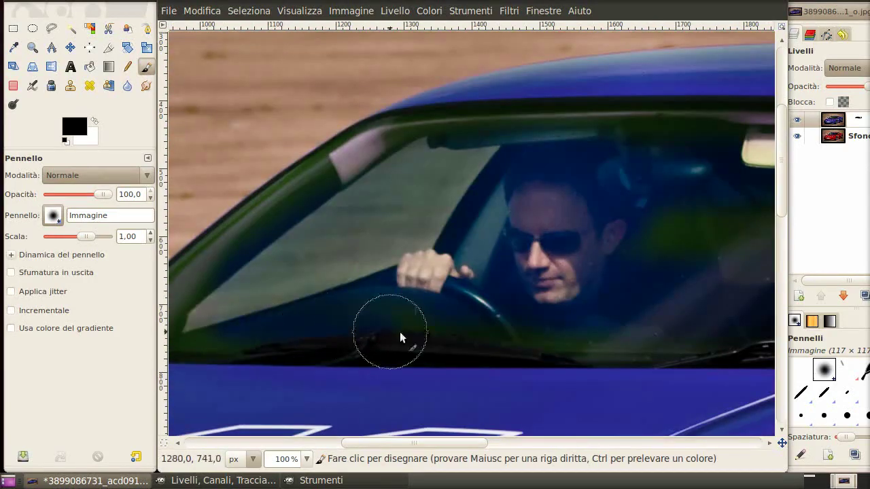
scroll(299, 318, left, 5)
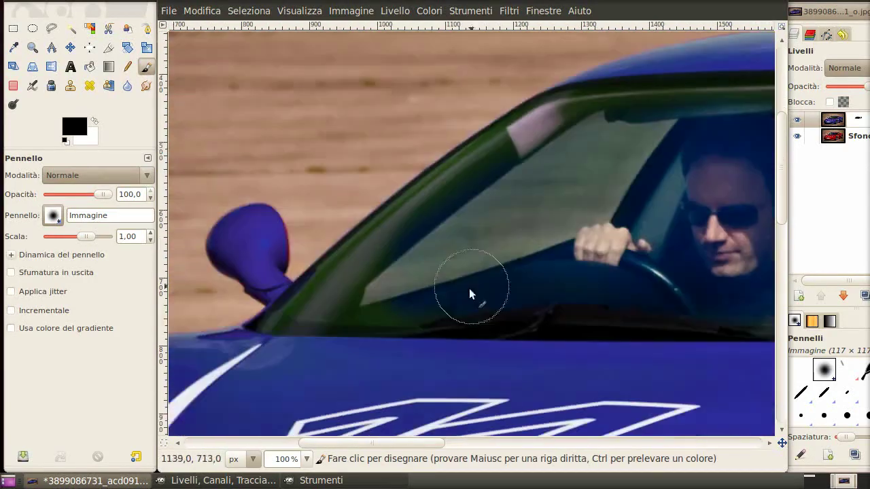
key(bracketleft)
key(bracketleft)
key(bracketleft)
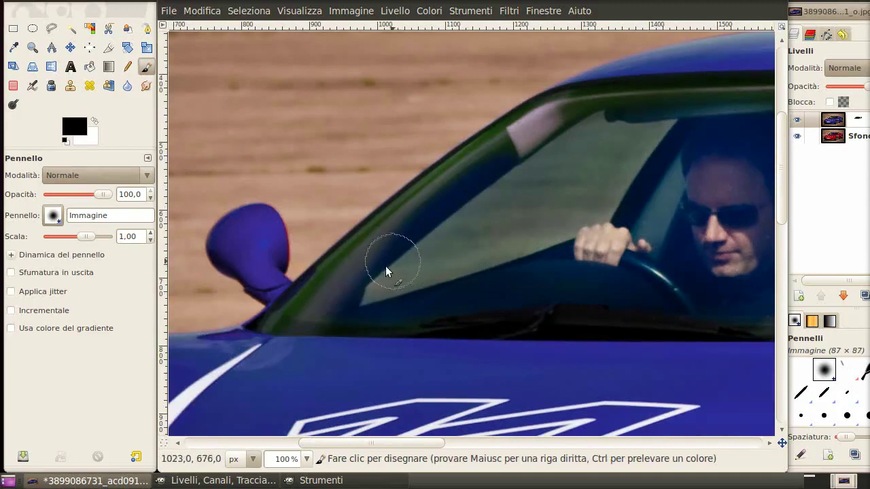
scroll(252, 291, right, 5)
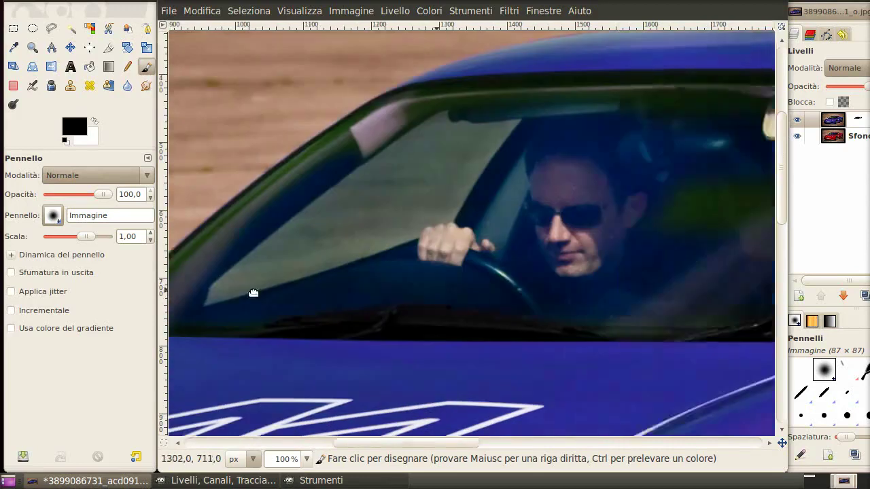
scroll(369, 278, right, 15)
drag(524, 239, 495, 245)
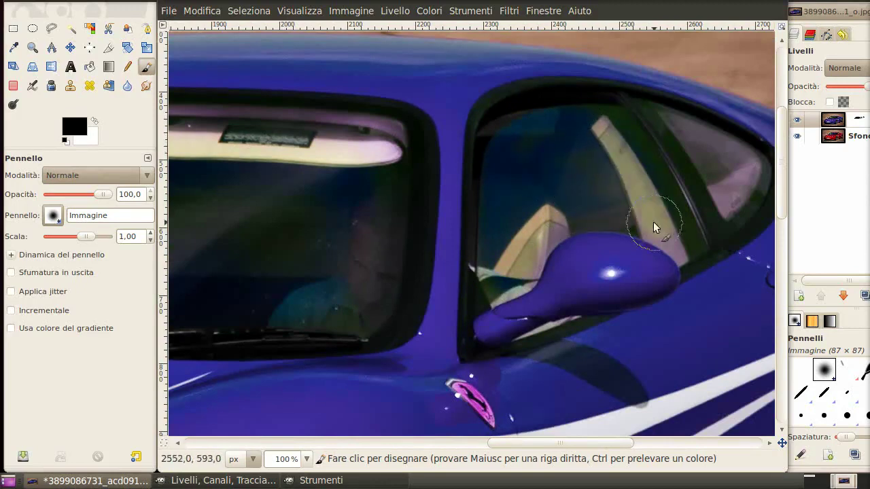
drag(544, 141, 564, 178)
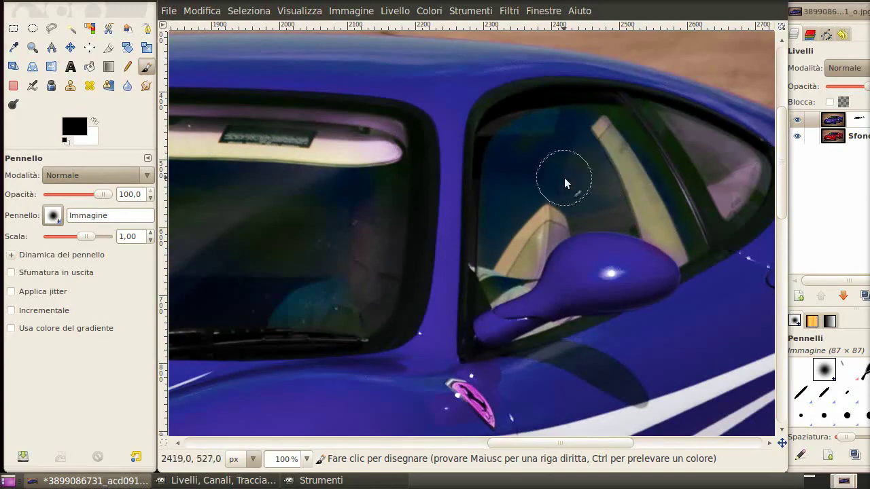
- Zoom in and, with a much smaller brush, paint back the bonnet badge's yellow
ctrl+scroll(670, 184, down, 3)
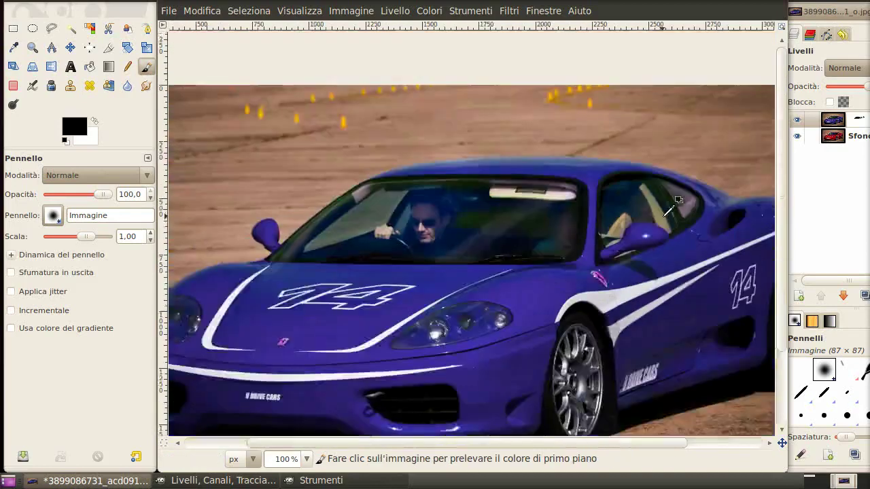
ctrl+scroll(393, 303, down, 1)
ctrl+scroll(335, 293, up, 7)
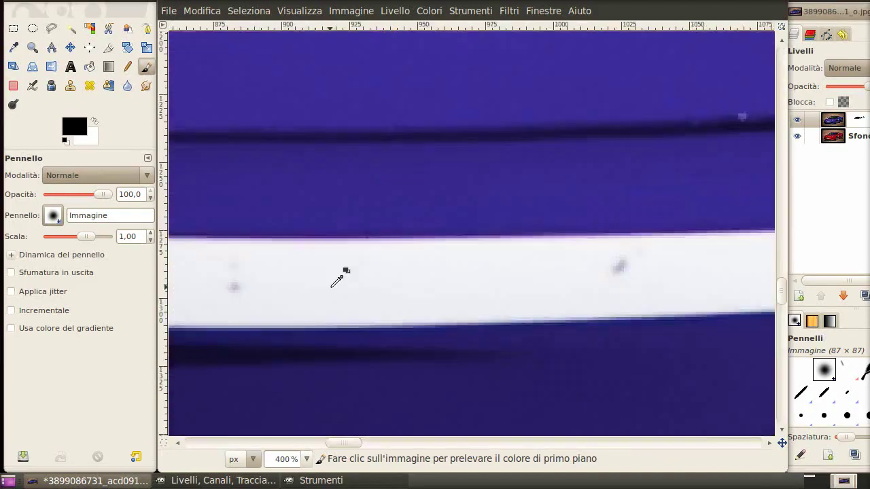
scroll(592, 132, left, 5)
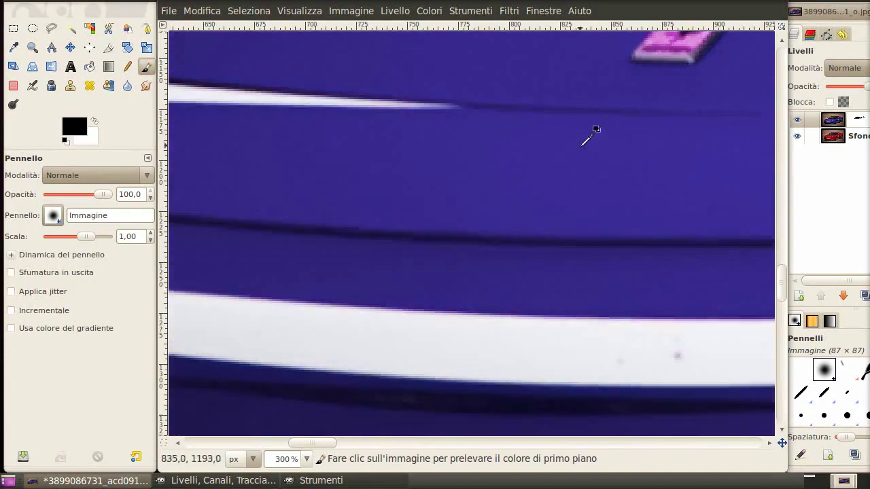
scroll(553, 295, up, 3)
ctrl+scroll(544, 268, down, 1)
key(bracketleft)
key(bracketleft)
key(bracketleft)
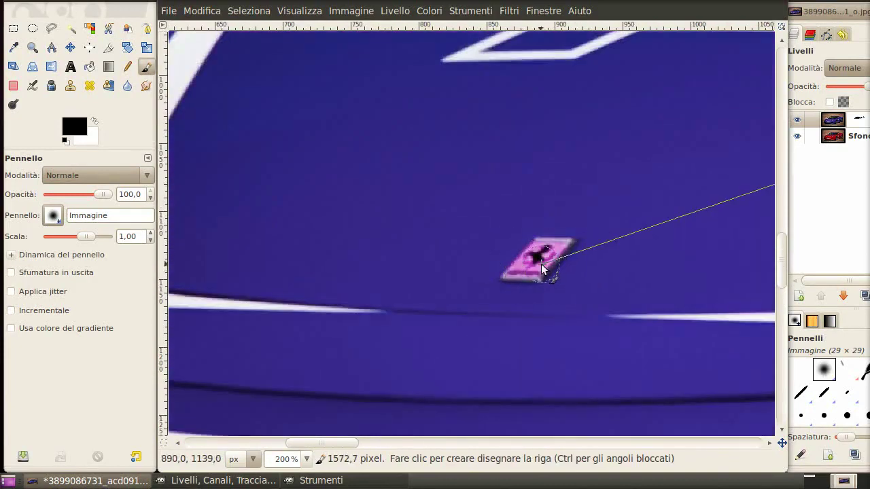
key(ctrl)
ctrl+scroll(543, 265, up, 3)
key(shift)
key(bracketleft)
key(bracketleft)
drag(537, 236, 511, 247)
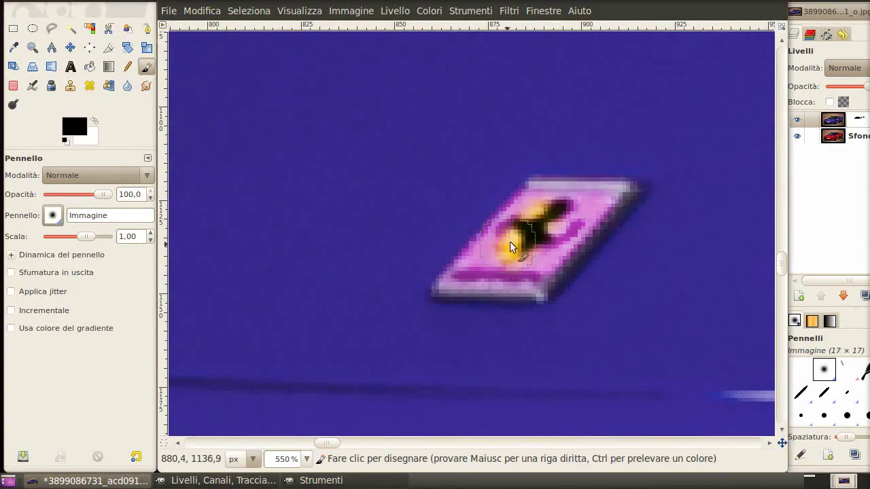
key(bracketleft)
key(bracketleft)
key(bracketleft)
key(shift)
mouse_move(603, 204)
mouse_down()
mouse_move(538, 295)
mouse_move(488, 296)
mouse_move(570, 208)
mouse_up()
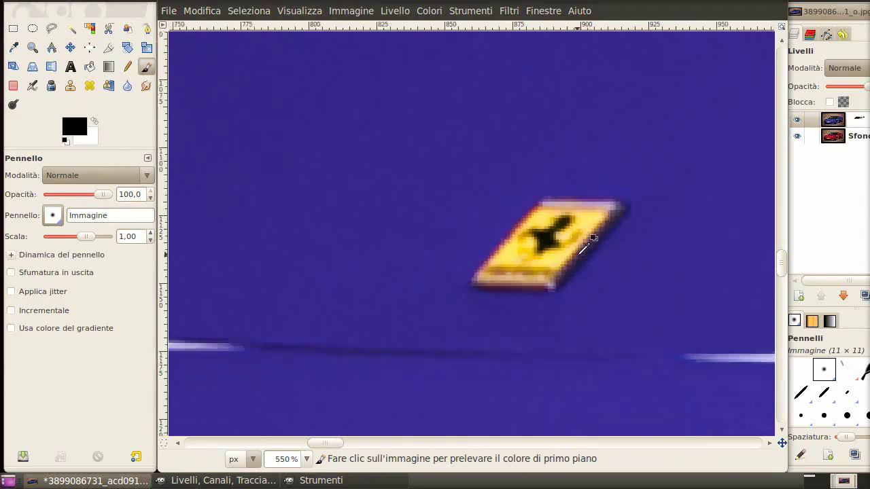
- Restore the yellow of the side badge along its edges, top and upper-left tip
scroll(581, 281, down, 5)
scroll(640, 286, right, 5)
scroll(553, 270, up, 2)
scroll(552, 269, right, 3)
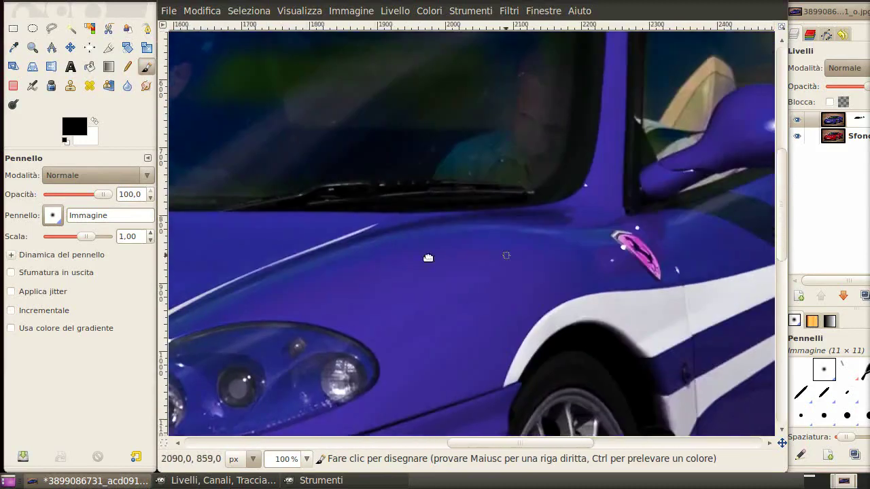
scroll(475, 272, right, 4)
scroll(446, 271, up, 3)
scroll(445, 273, up, 2)
mouse_move(311, 87)
mouse_down()
mouse_move(536, 309)
mouse_move(547, 300)
mouse_move(448, 197)
mouse_up()
drag(524, 269, 430, 173)
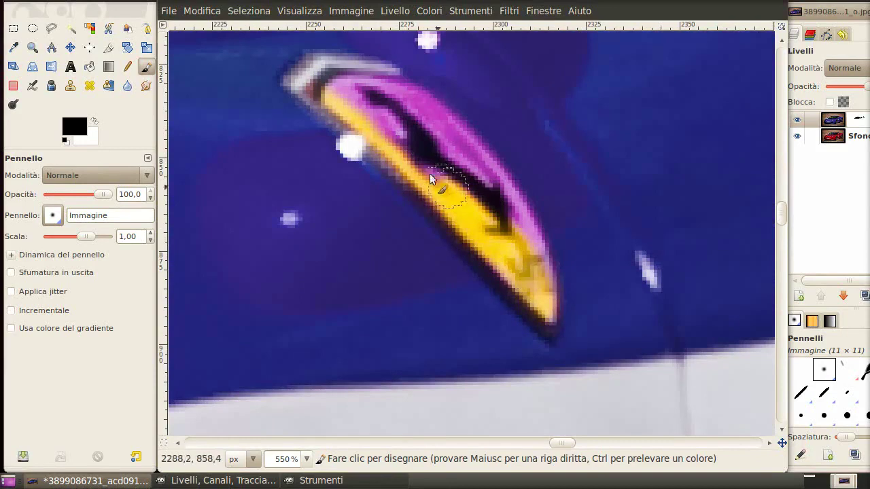
drag(379, 106, 407, 133)
mouse_move(330, 85)
mouse_down()
mouse_move(312, 82)
mouse_move(378, 91)
mouse_up()
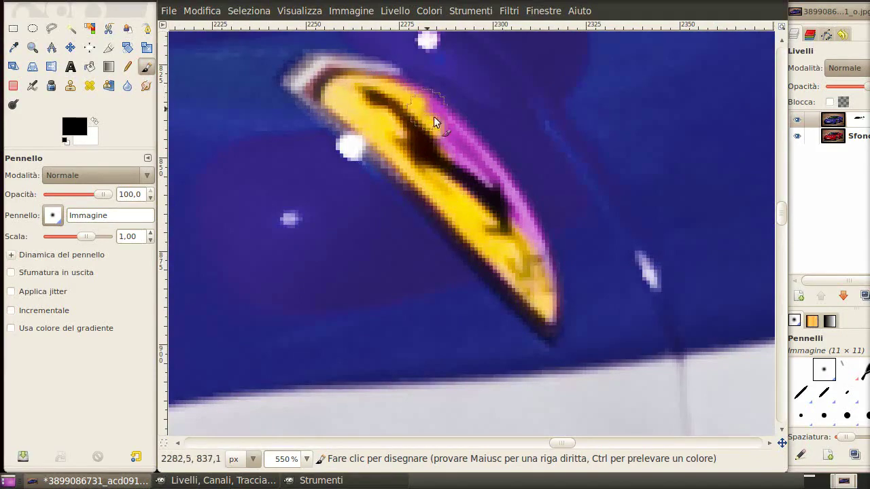
mouse_move(537, 250)
mouse_down()
mouse_move(492, 177)
mouse_move(470, 181)
mouse_move(539, 319)
mouse_move(549, 276)
mouse_move(428, 122)
mouse_move(377, 87)
mouse_move(306, 91)
mouse_up()
- Zoom back out to the whole car and show the Paths list
scroll(414, 166, down, 1)
scroll(414, 166, down, 4)
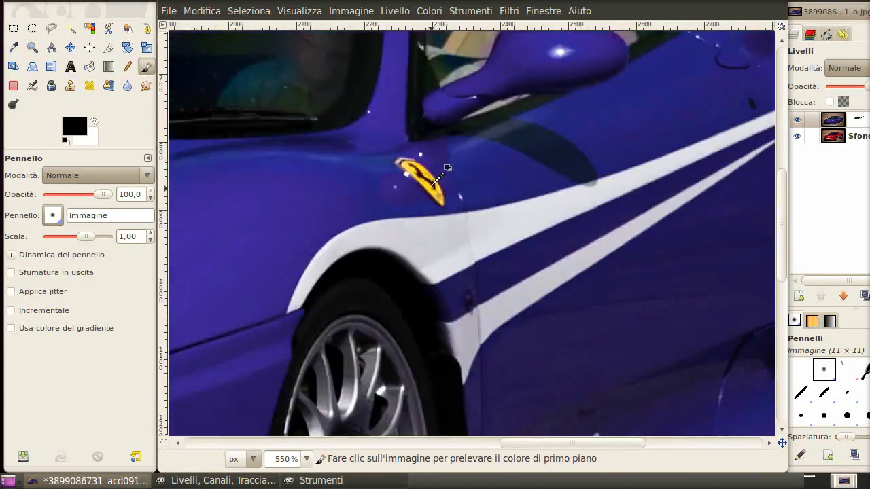
scroll(414, 167, down, 5)
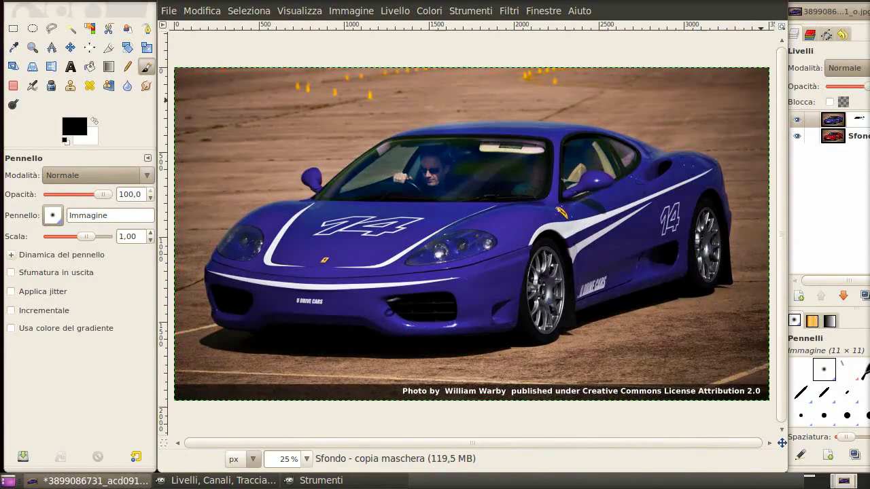
click(826, 34)
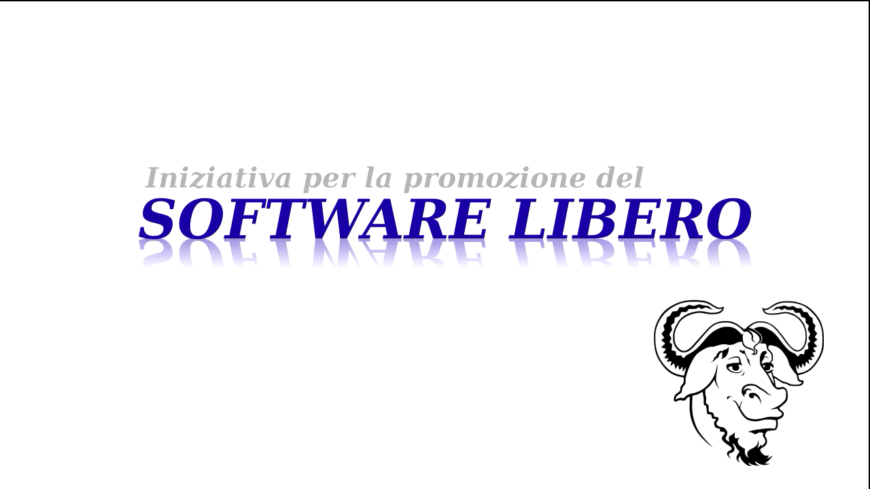